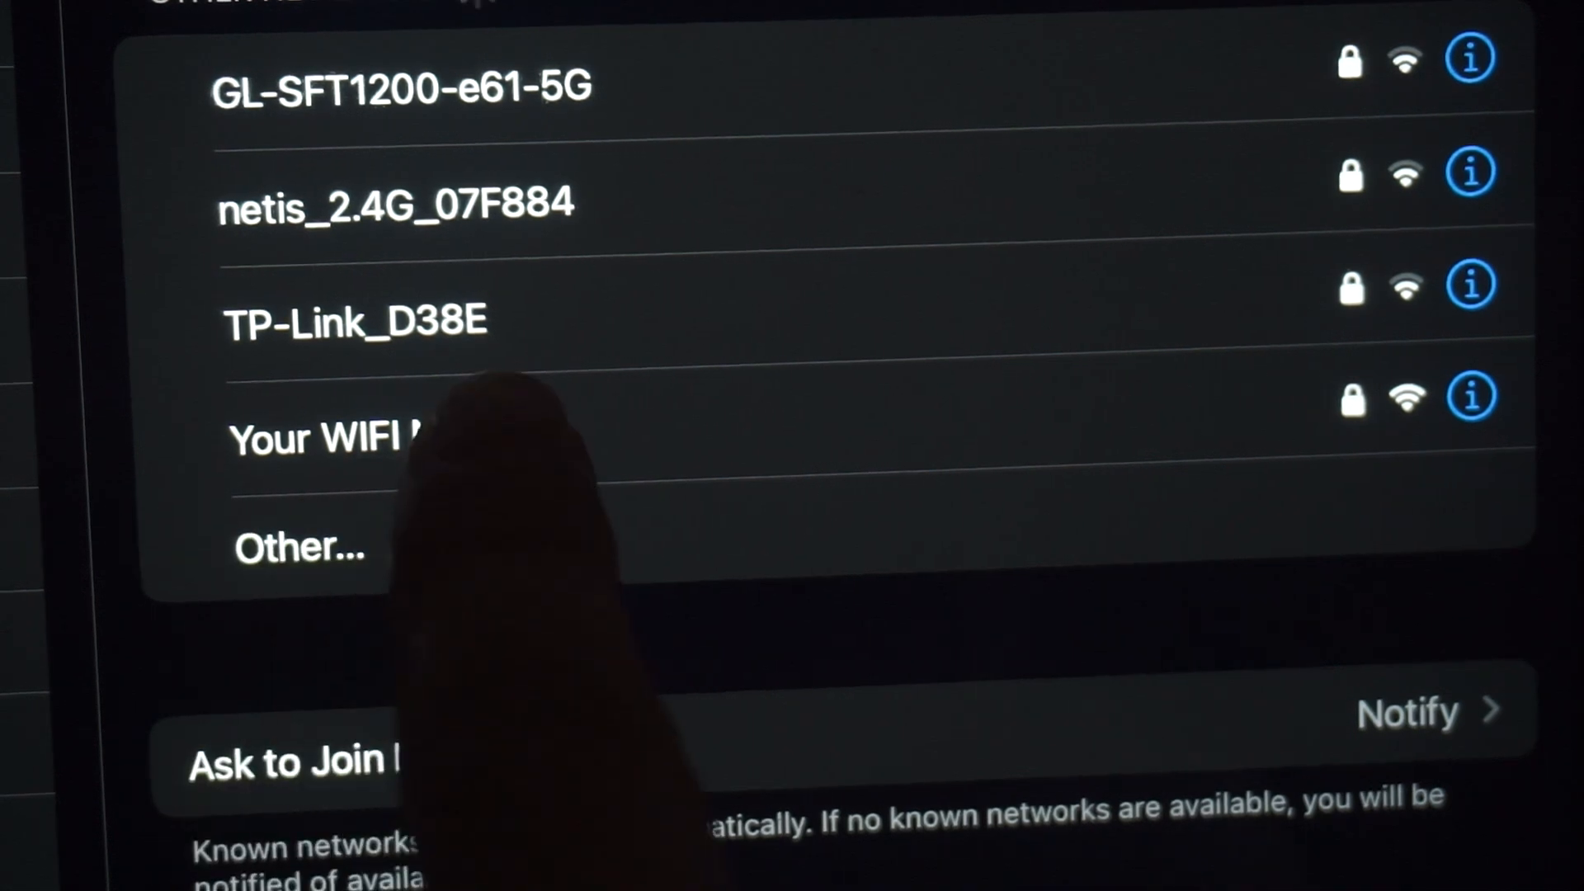
Join the Wi-Fi network "Your WIFI Name" using its network password.
{"action": "left_click", "coordinate": [371, 438]}
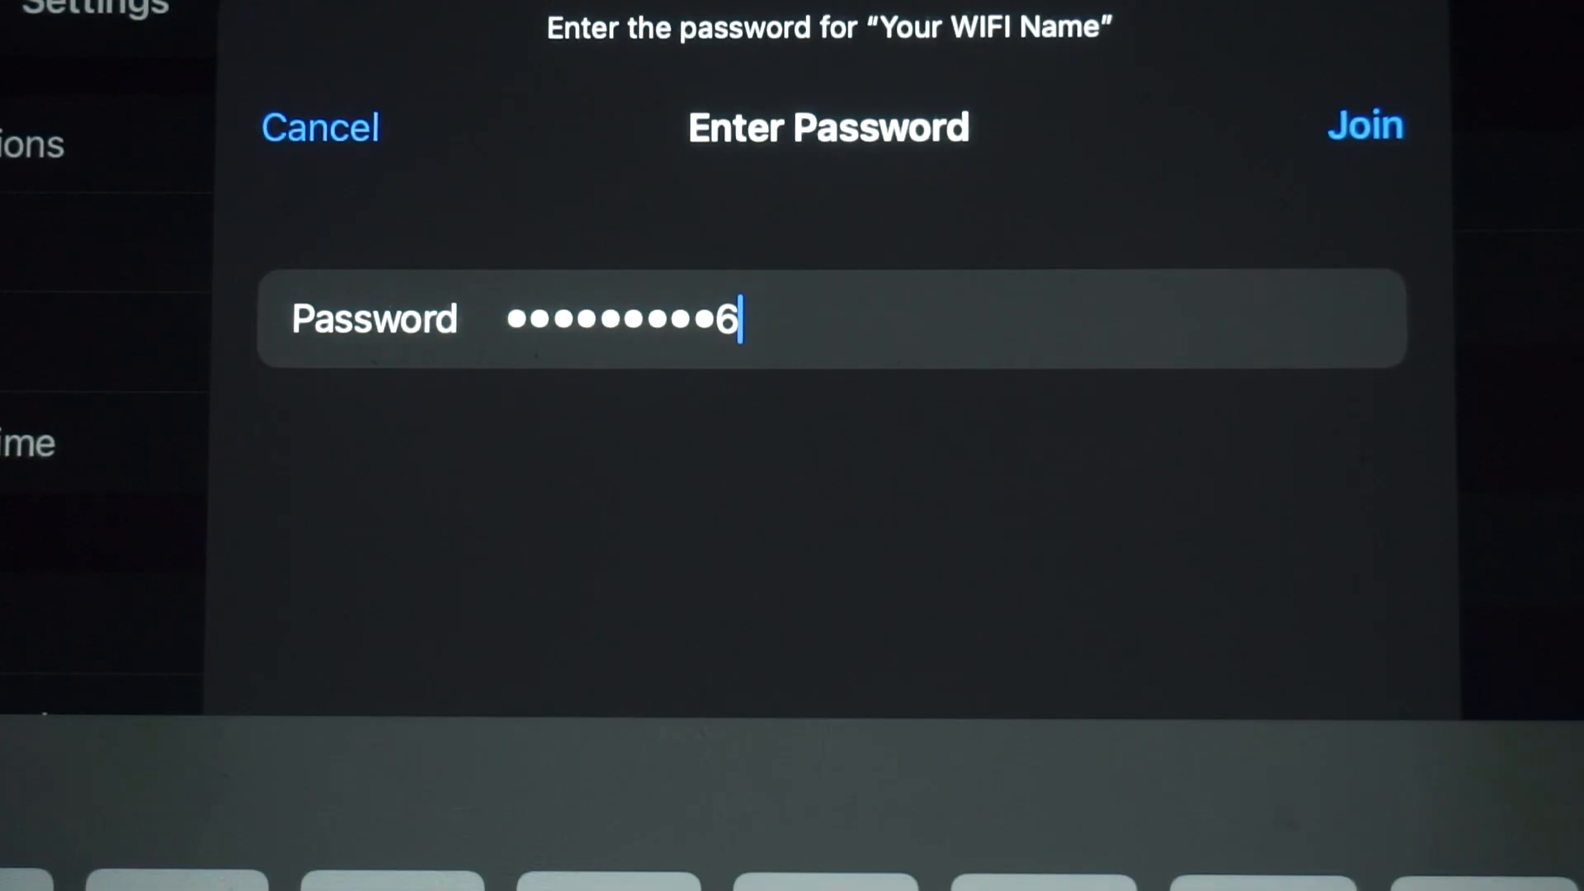
{"action": "left_click", "coordinate": [1364, 124]}
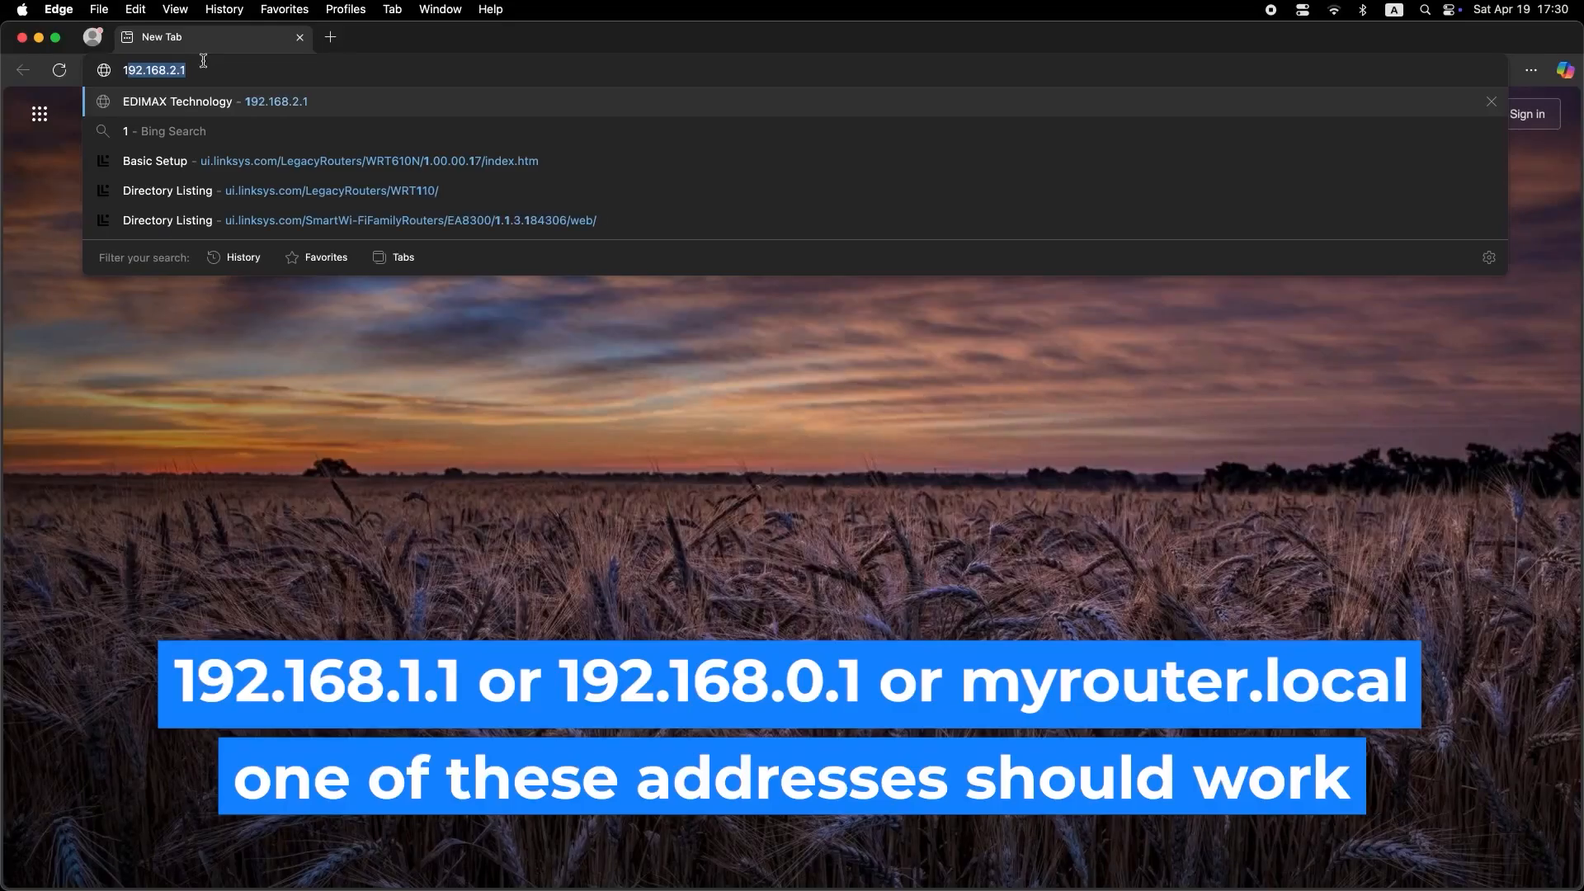
Switch to the Edge browser and load the router's address 192.168.1.1.
{"action": "type", "text": "92"}
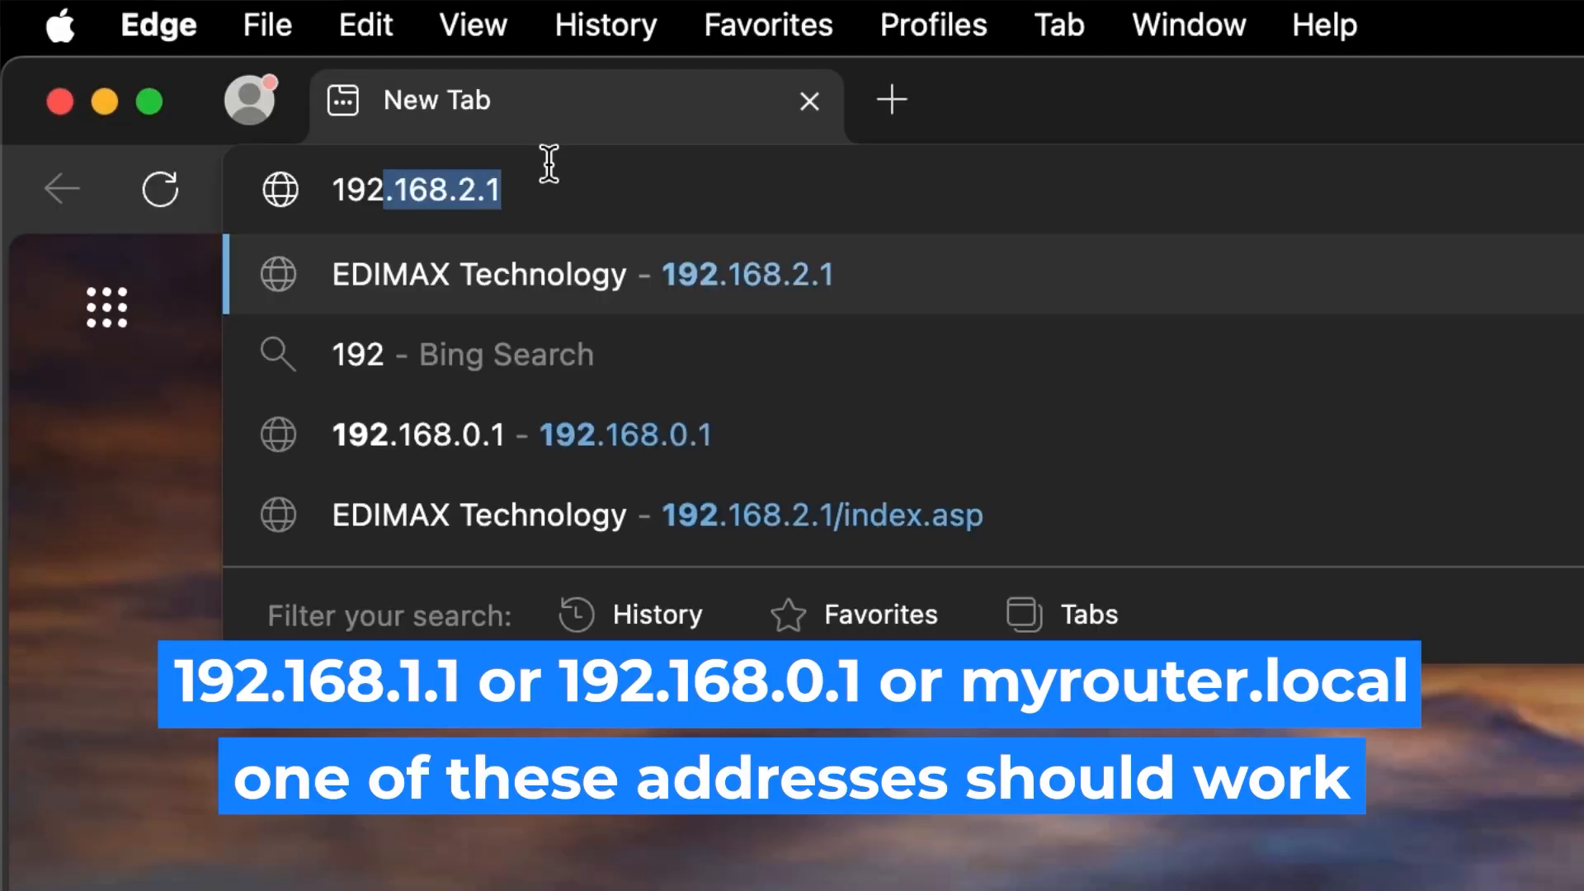
{"action": "key", "text": "Right"}
{"action": "key", "text": "Left"}
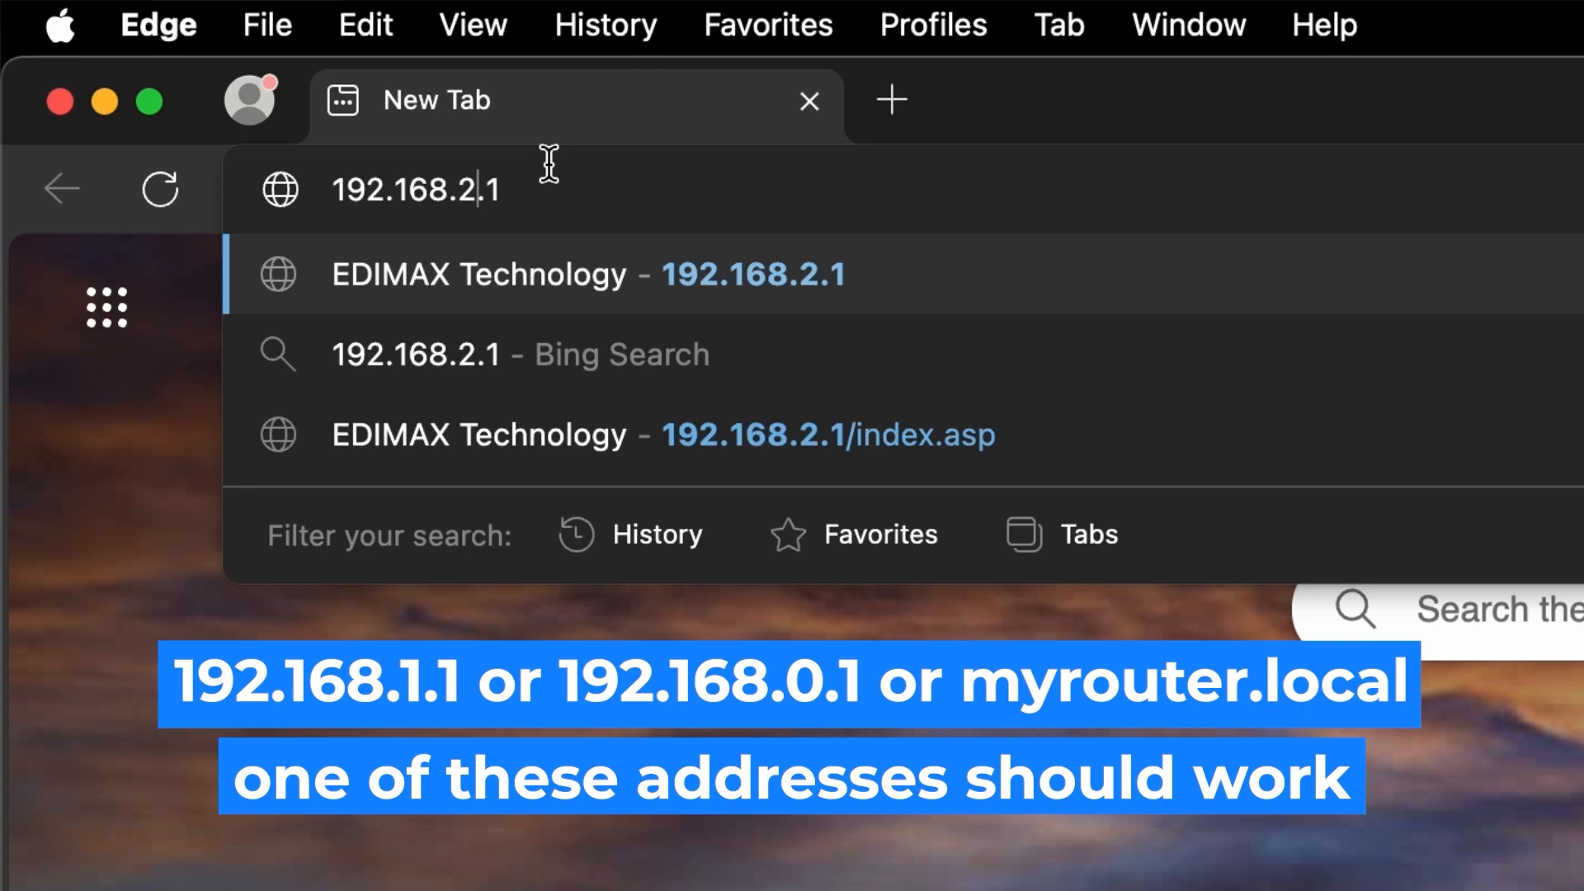
{"action": "key", "text": "Left"}
{"action": "key", "text": "BackSpace"}
{"action": "type", "text": "1"}
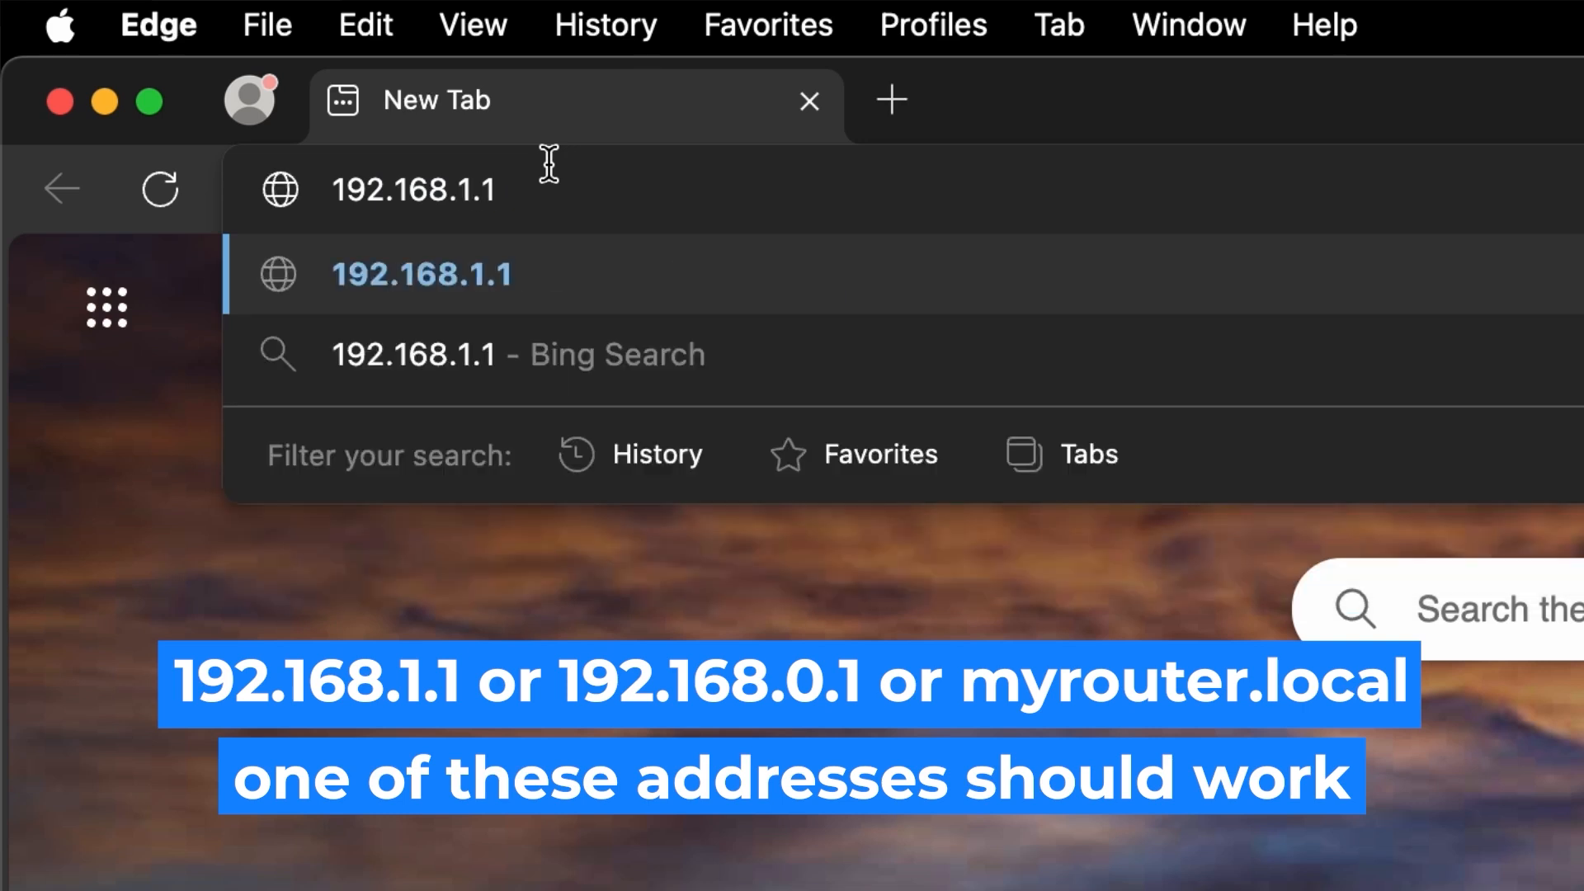
{"action": "key", "text": "Return"}
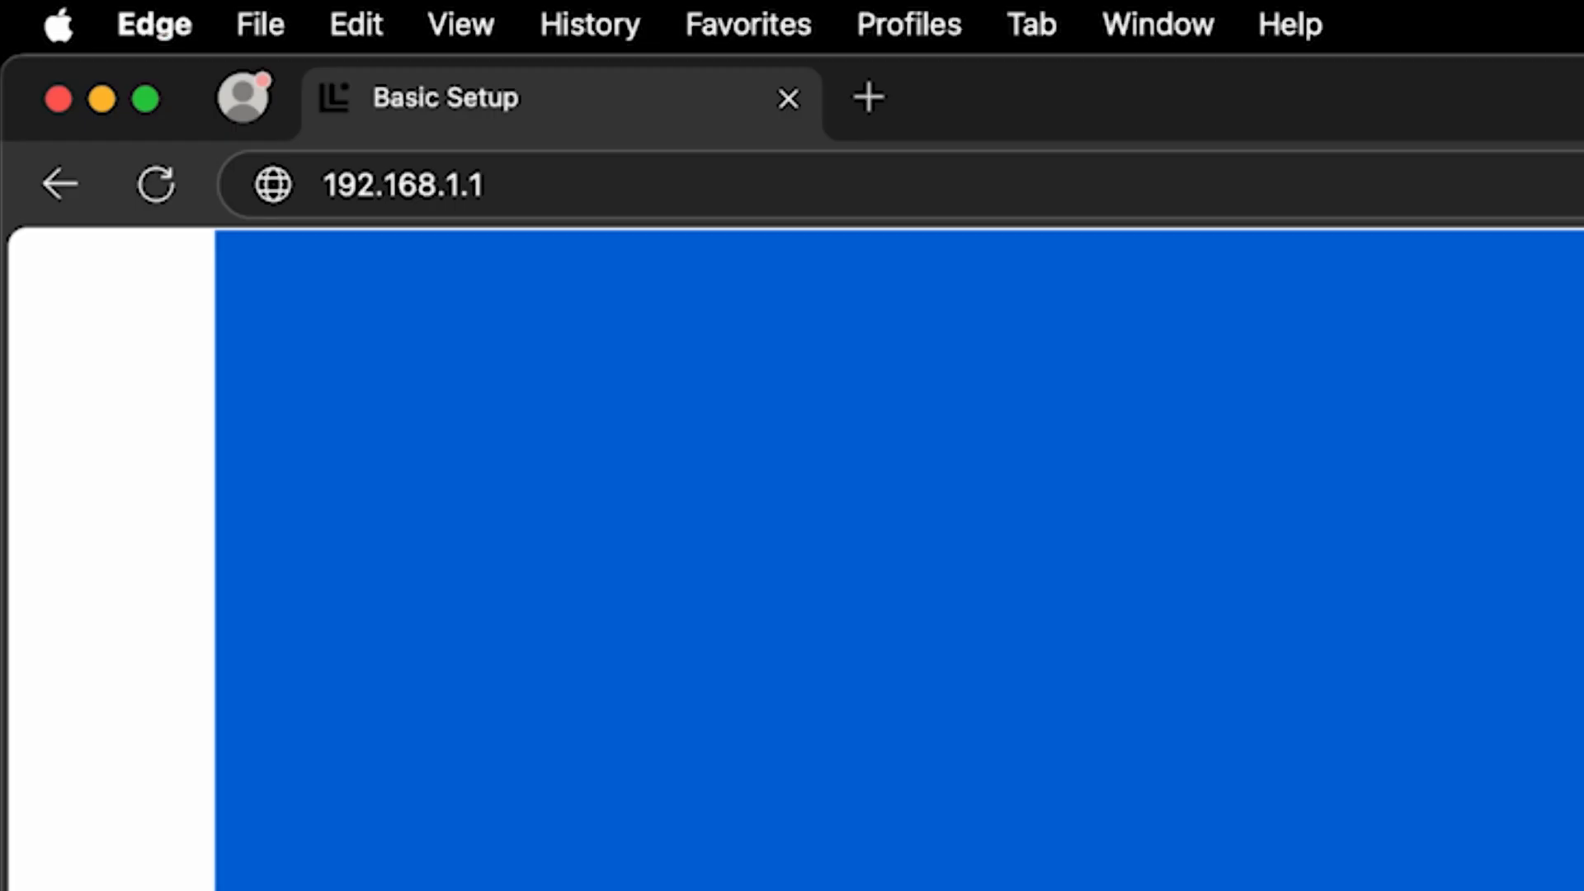
Fill in the router login with the username admin and the account password, and sign in.
{"action": "left_click", "coordinate": [880, 385]}
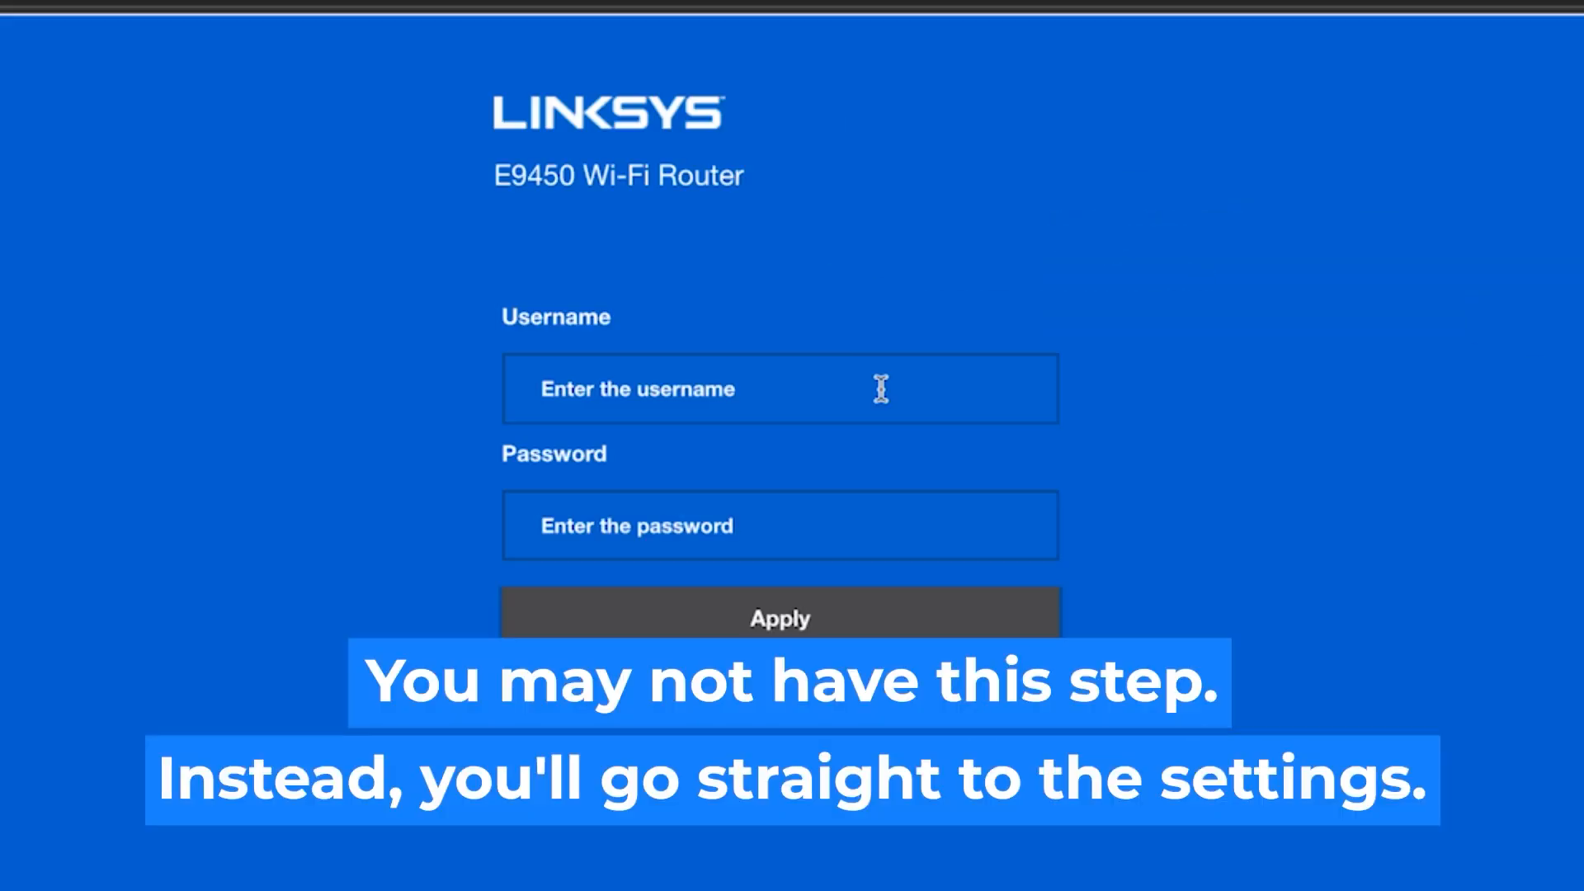
{"action": "type", "text": "admin"}
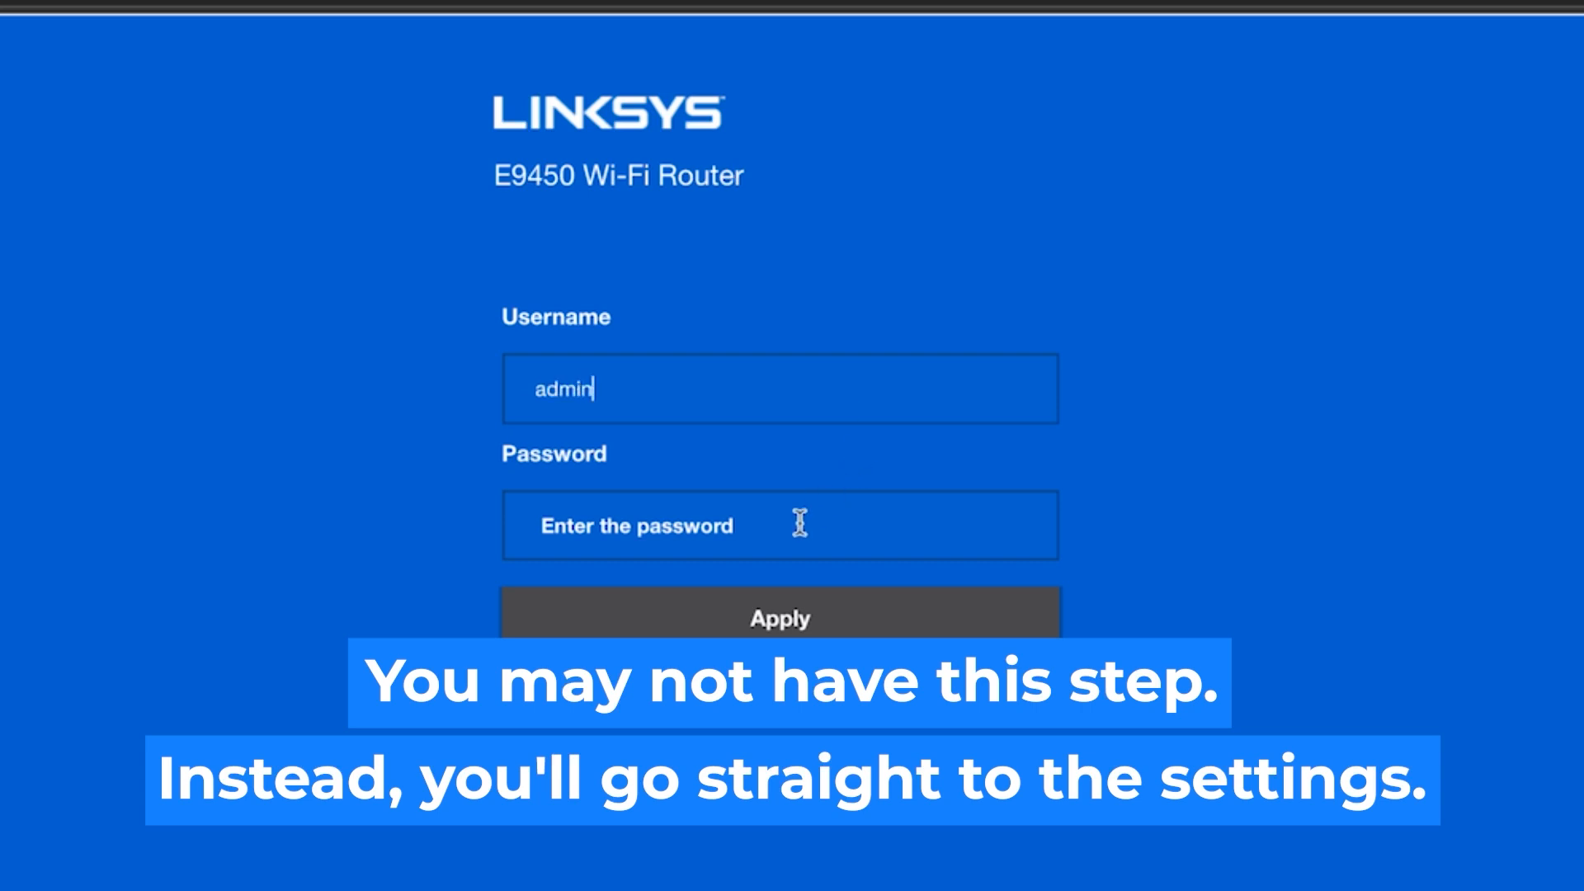
{"action": "left_click", "coordinate": [790, 532]}
{"action": "type", "text": "ad"}
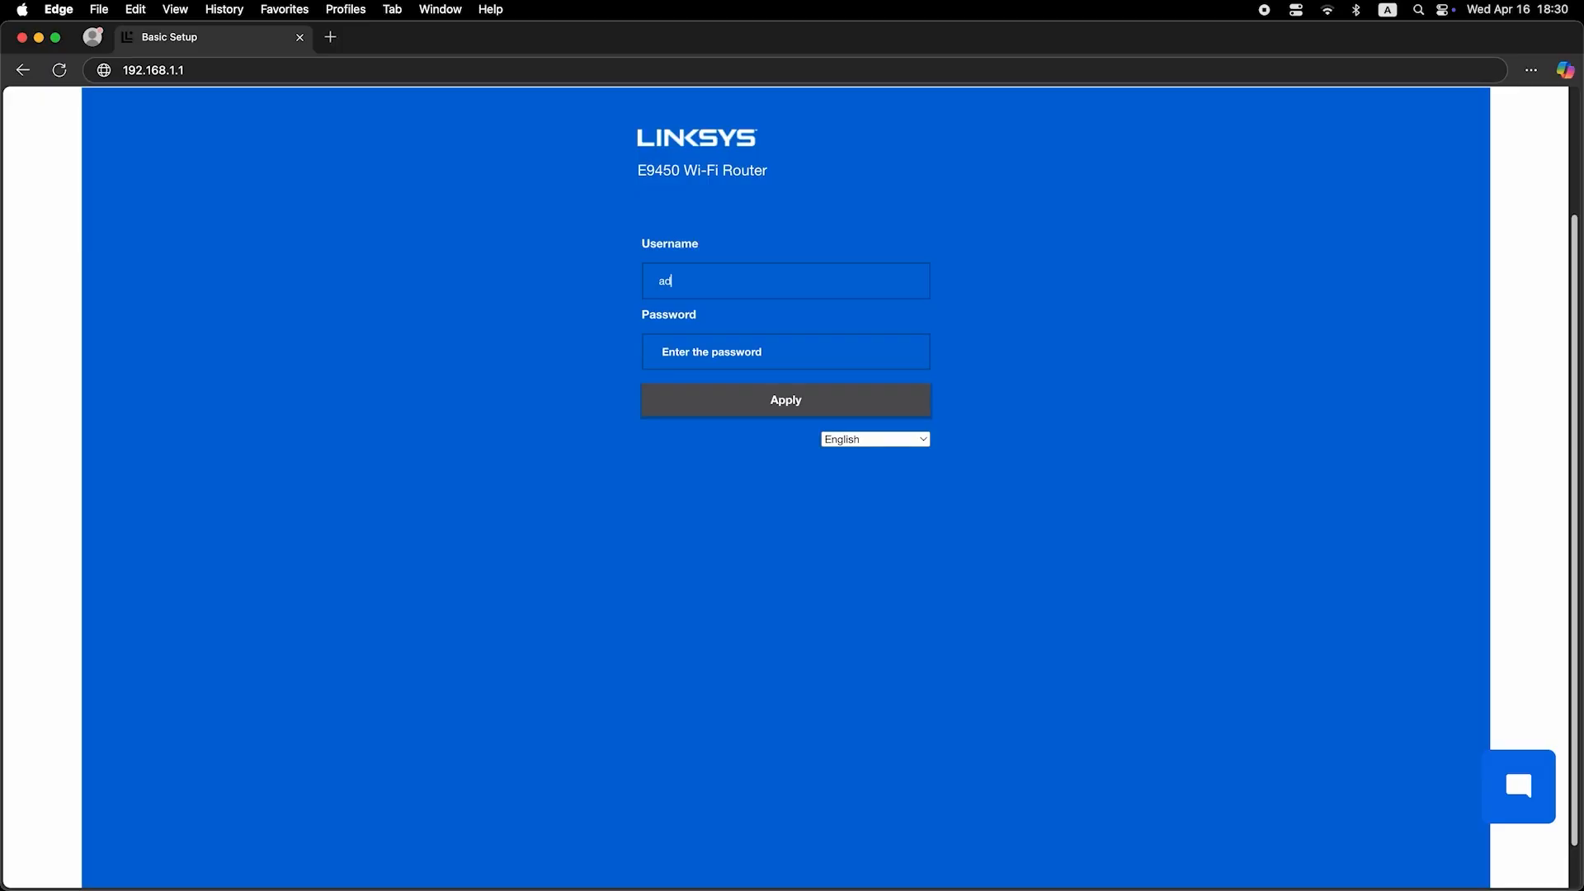
{"action": "type", "text": "min"}
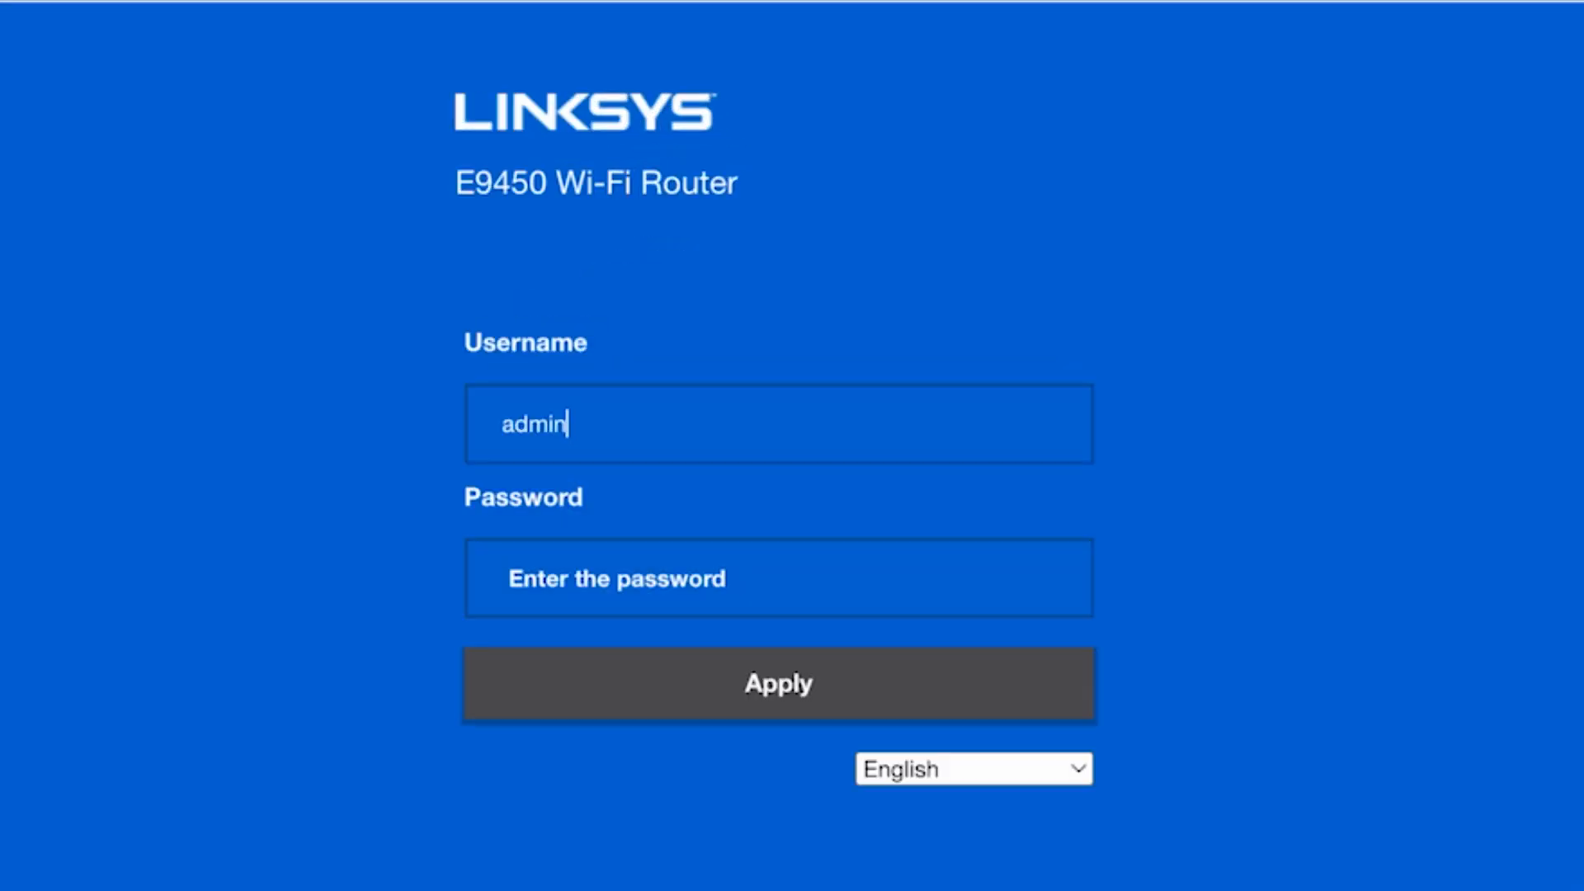
{"action": "type", "text": "admin"}
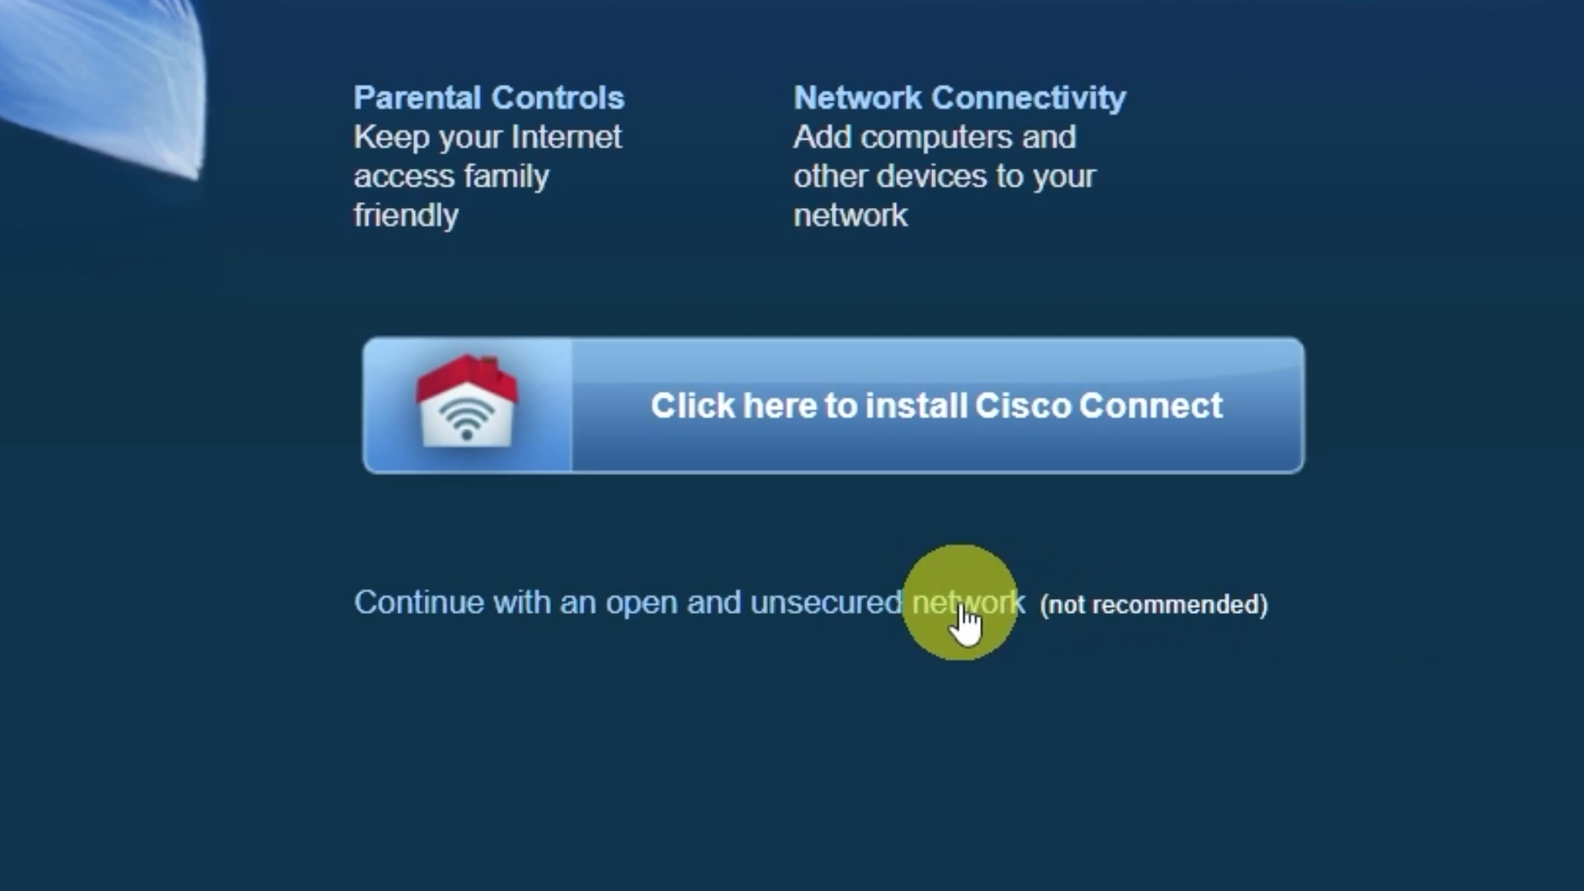
Continue with an open and unsecured network, accept the manual security configuration notice, and dismiss the Cisco Connect message.
{"action": "left_click", "coordinate": [961, 612]}
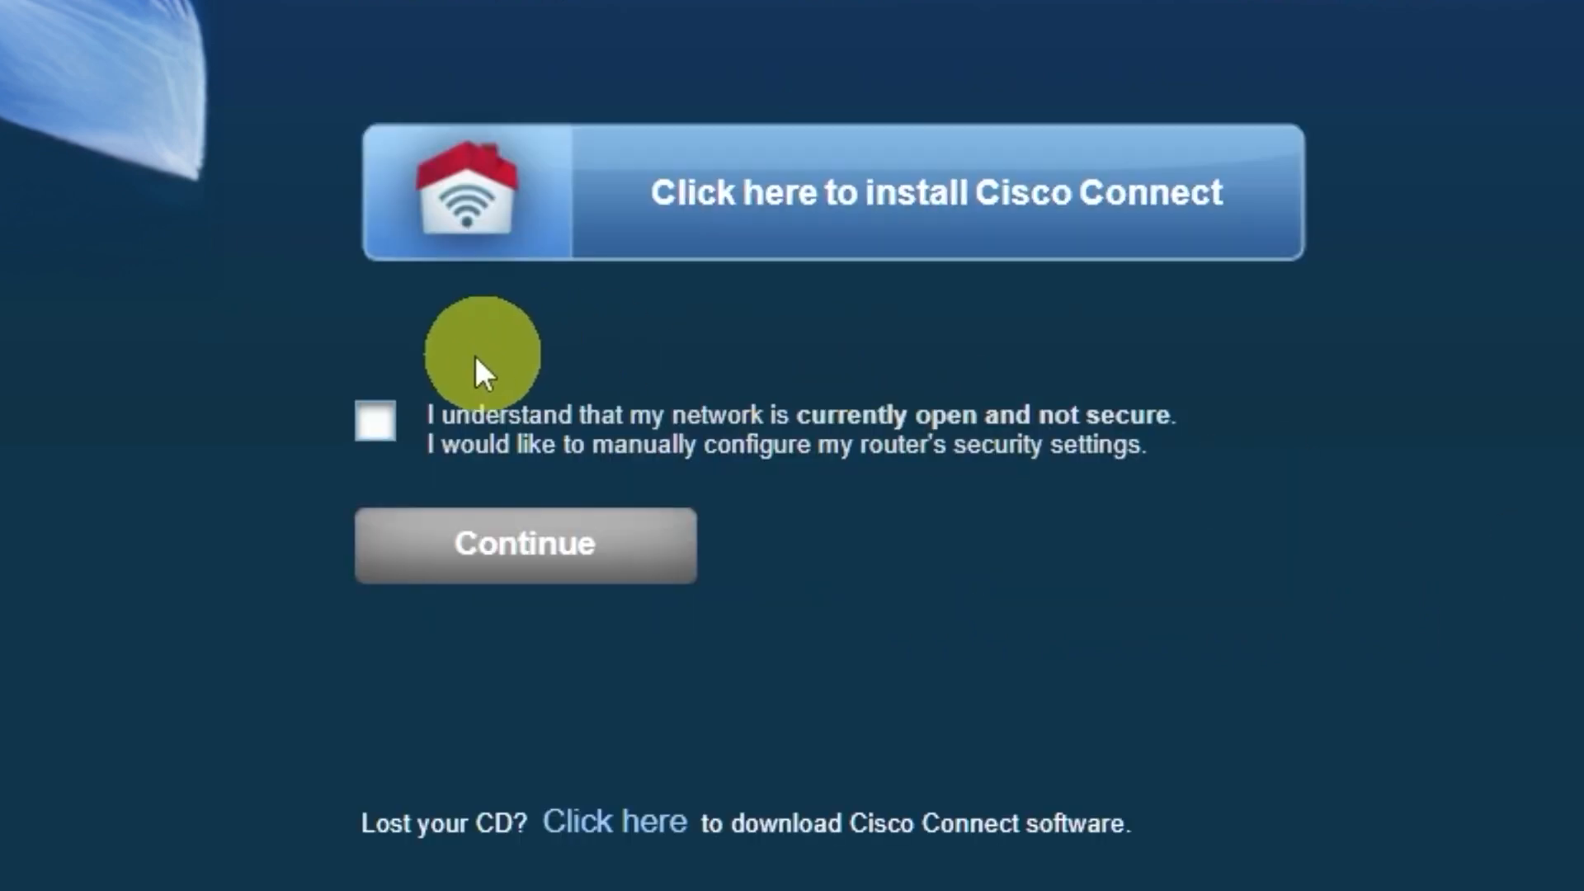
{"action": "left_click", "coordinate": [375, 421]}
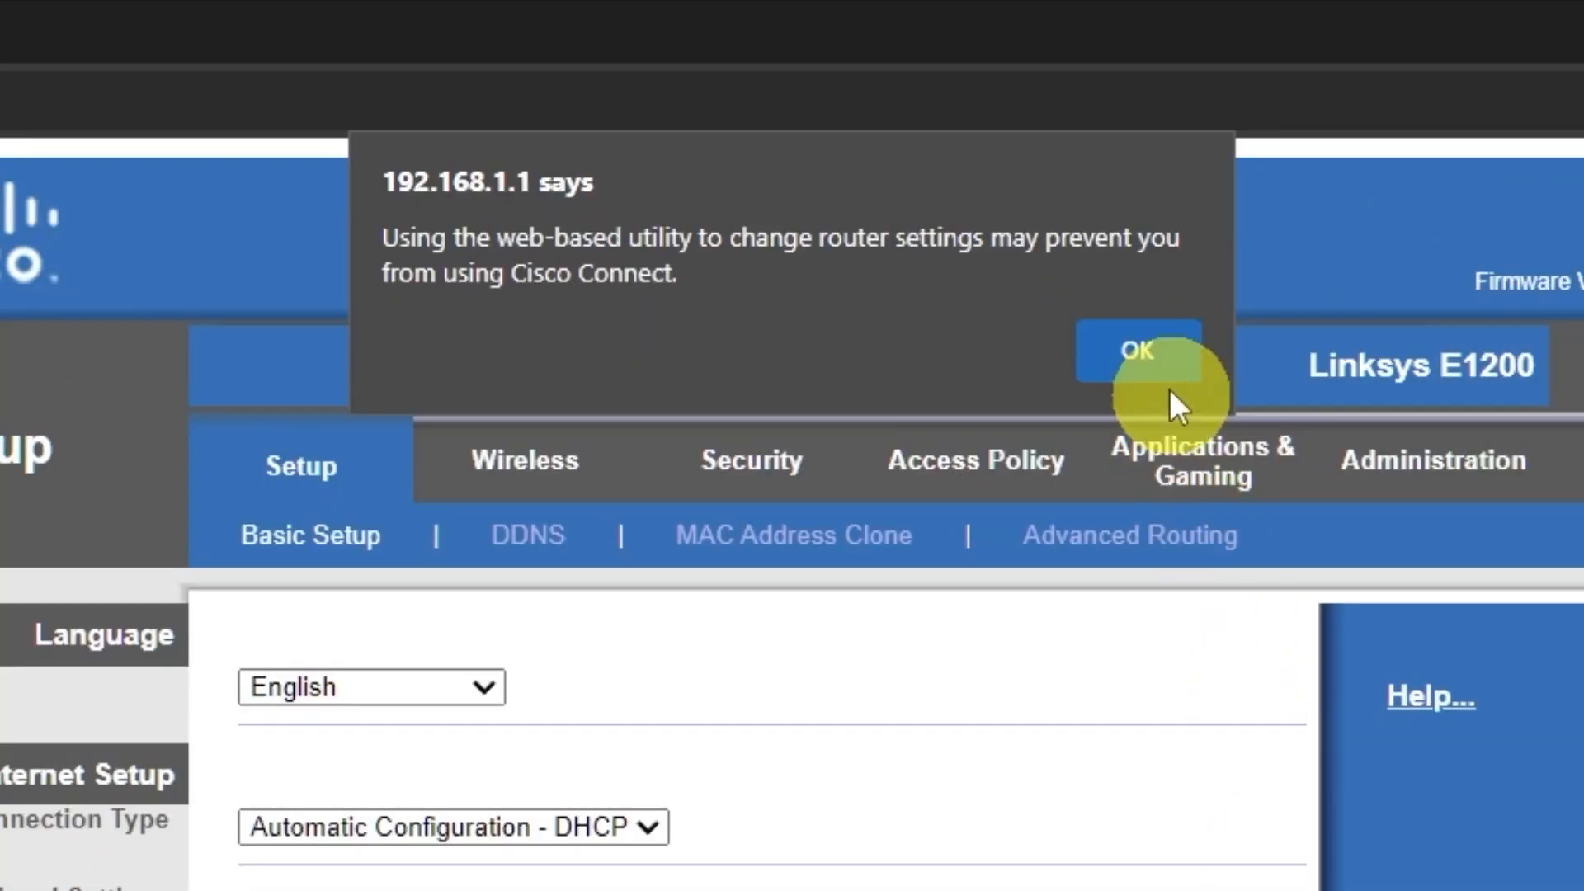
{"action": "left_click", "coordinate": [1165, 369]}
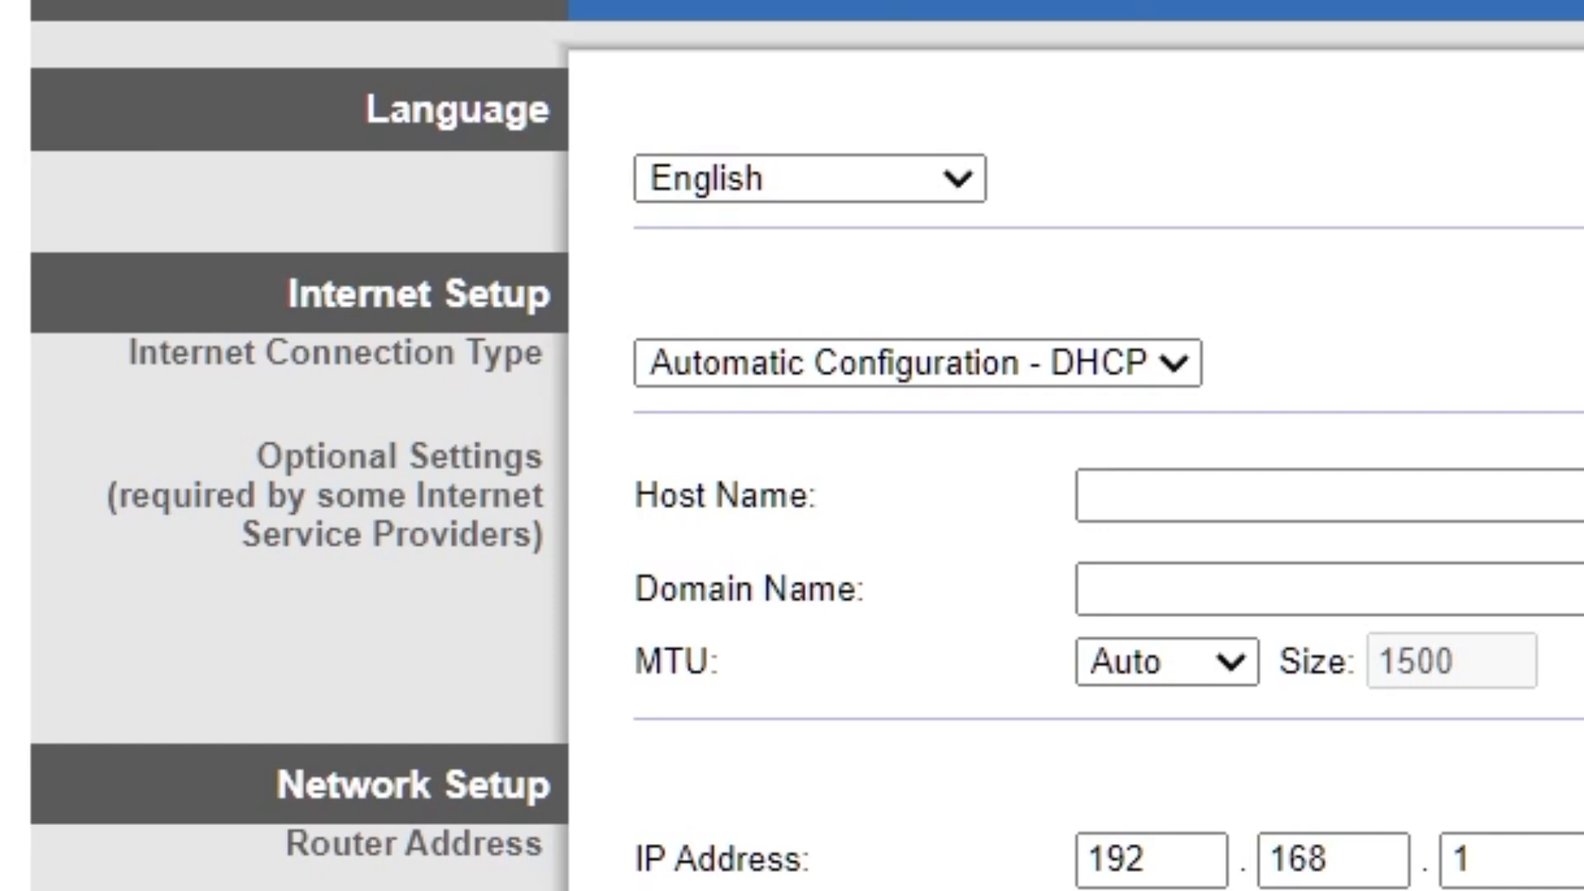
Review the language options, and try Static IP and PPPoE as the internet connection type before restoring Automatic Configuration - DHCP.
{"action": "left_click", "coordinate": [964, 177]}
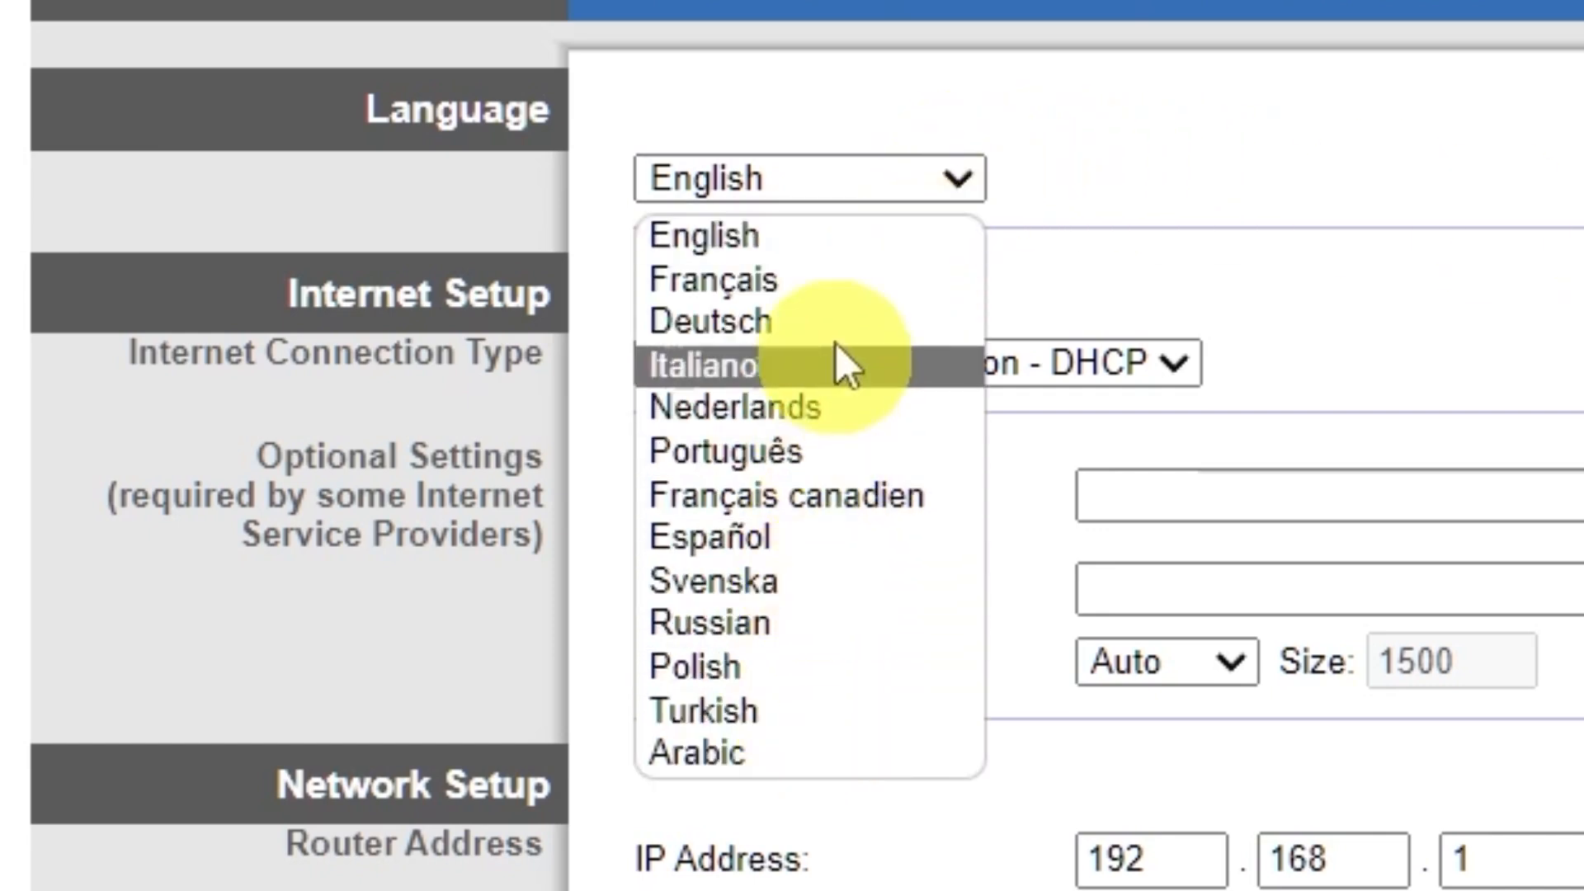
{"action": "left_click", "coordinate": [966, 169]}
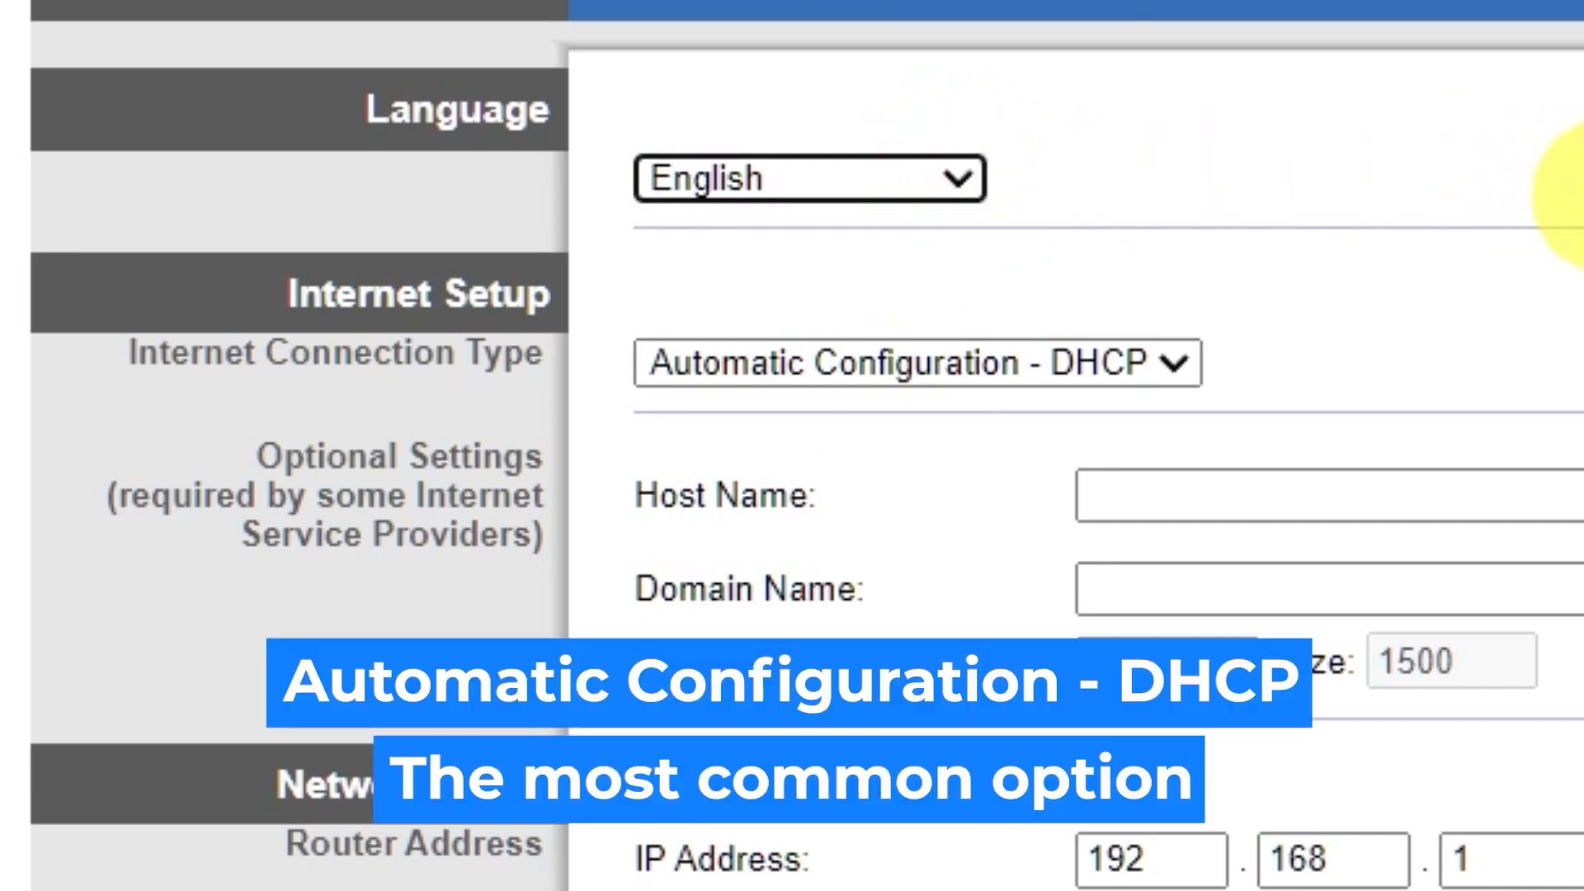
{"action": "left_click", "coordinate": [1180, 363]}
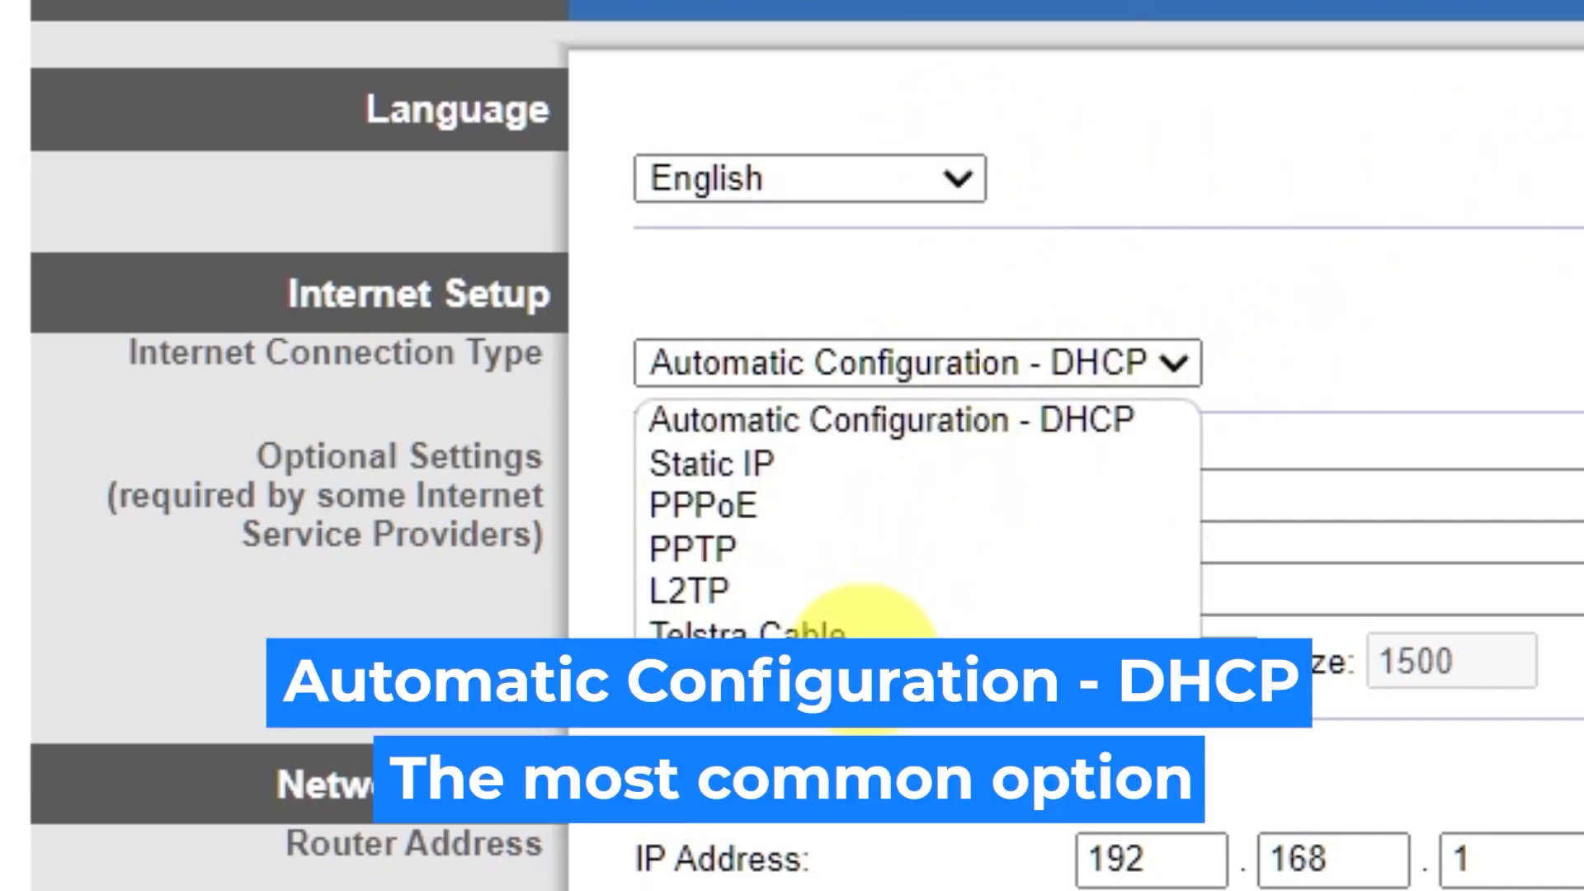
{"action": "left_click", "coordinate": [842, 466]}
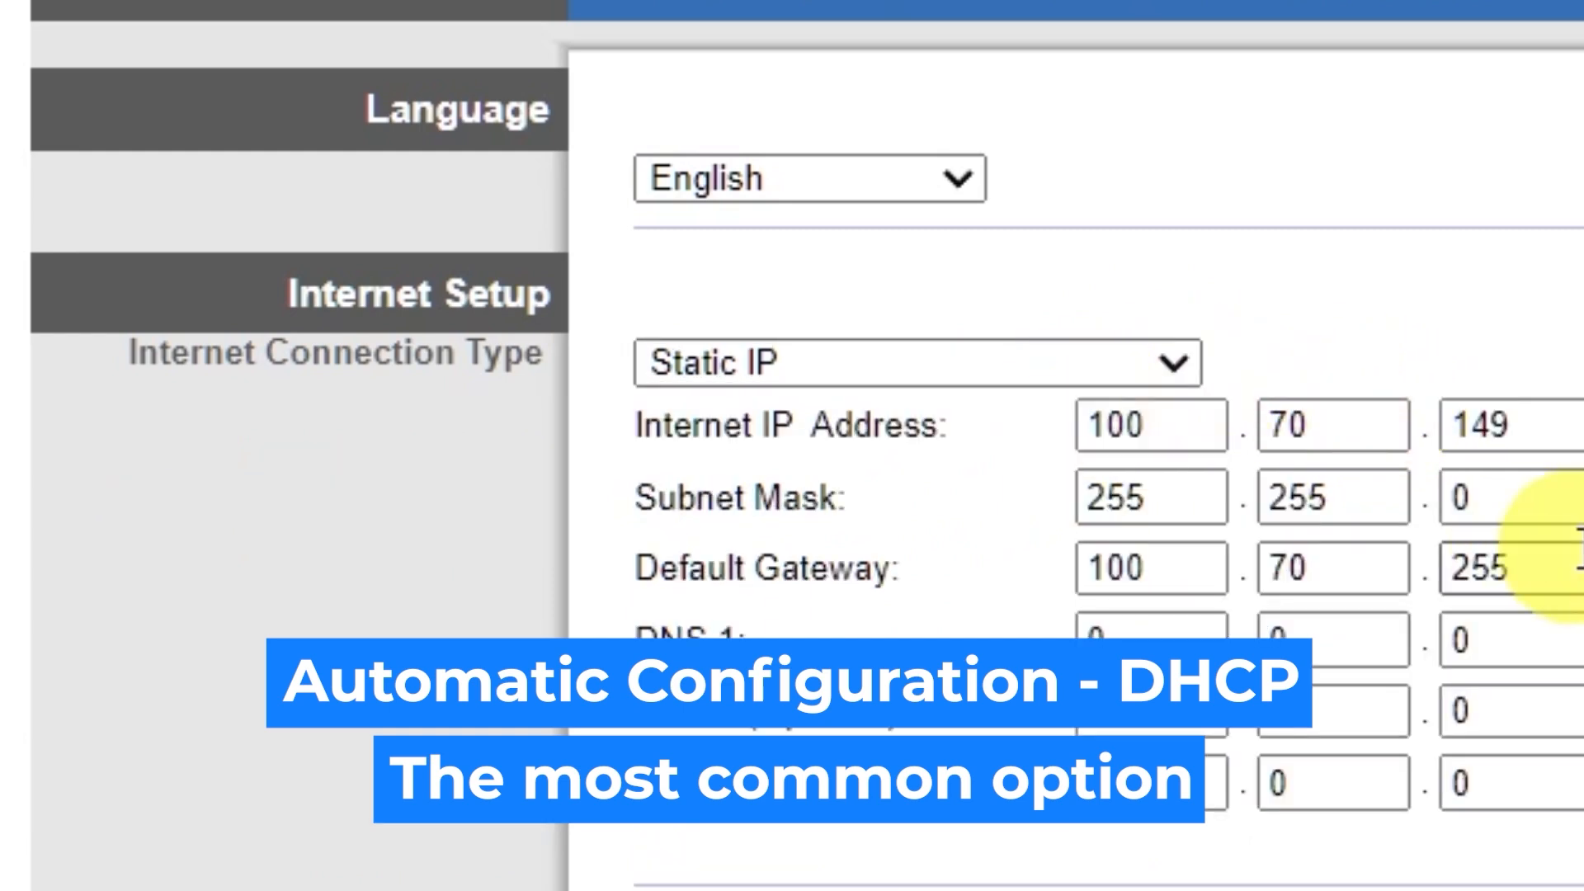
{"action": "left_click", "coordinate": [1167, 364]}
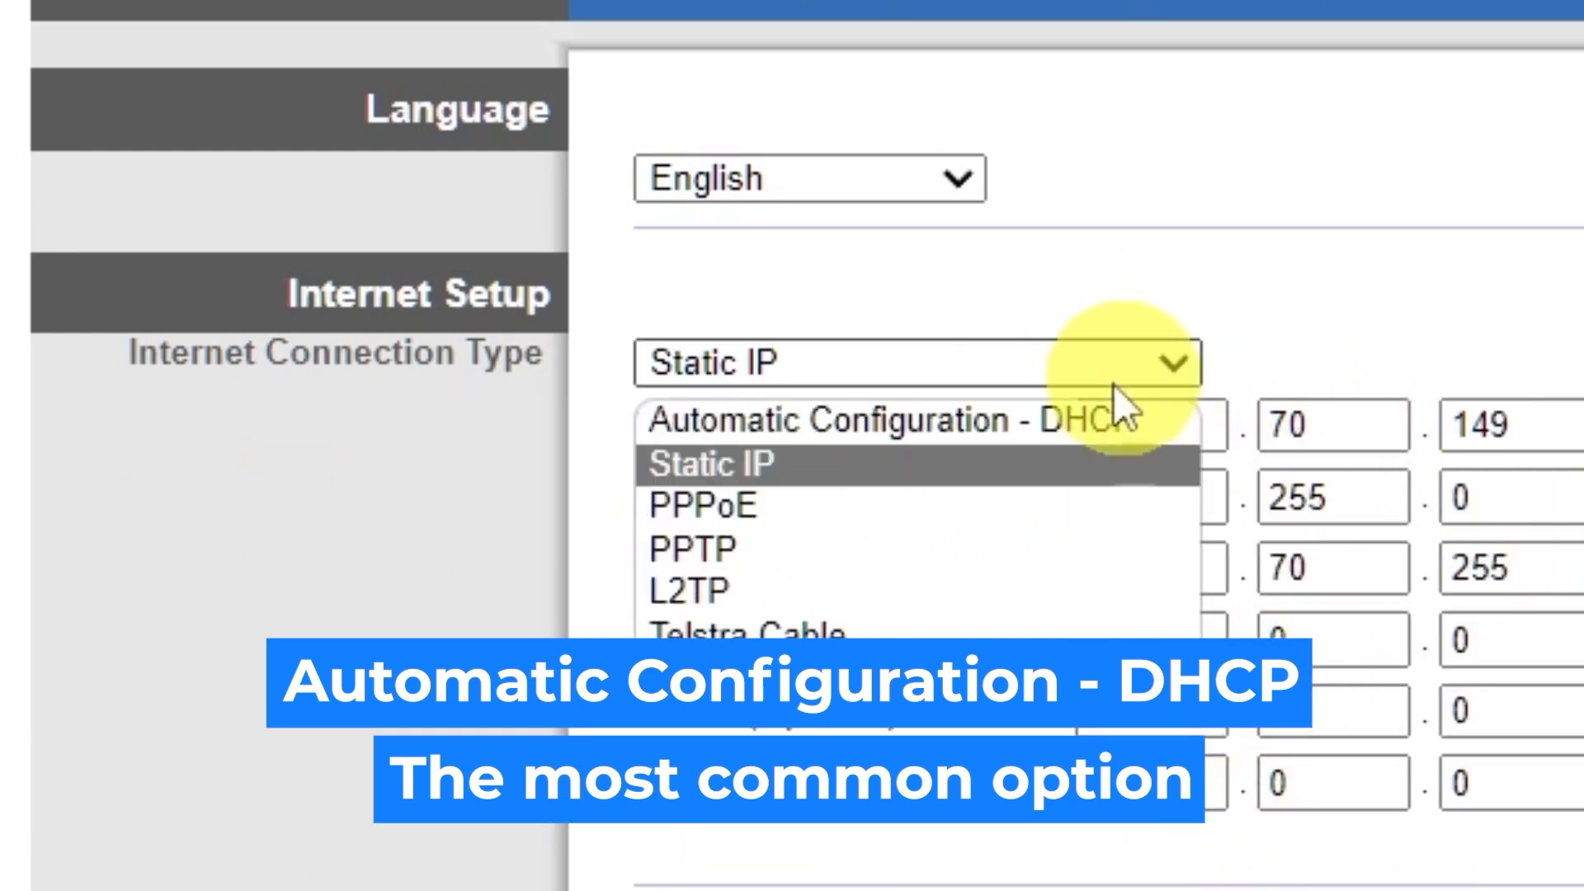
{"action": "left_click", "coordinate": [932, 501]}
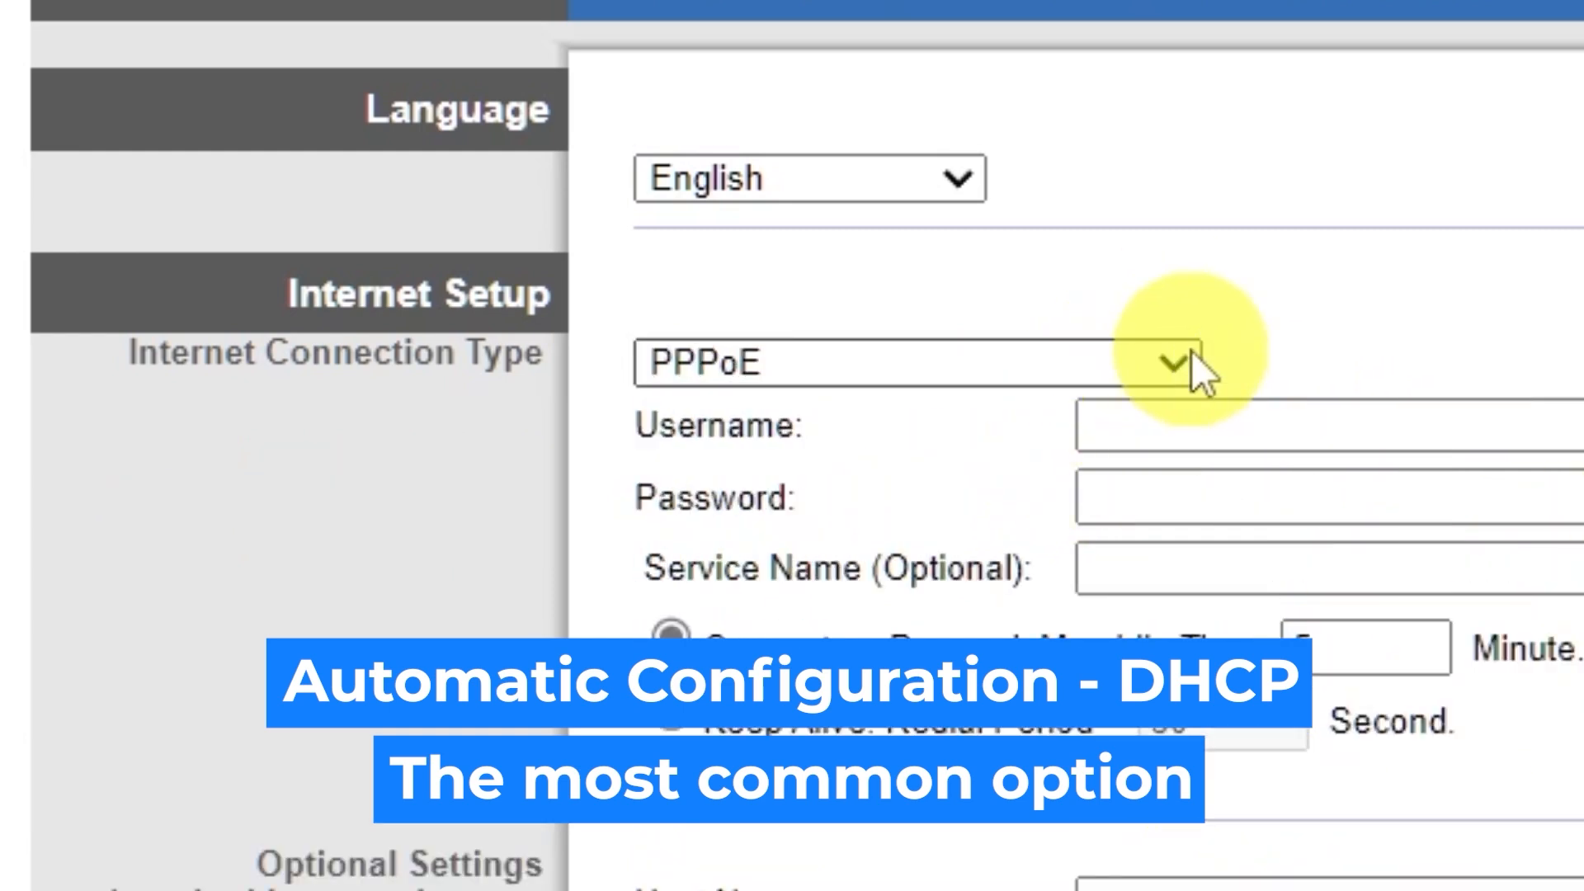
{"action": "left_click", "coordinate": [1175, 365]}
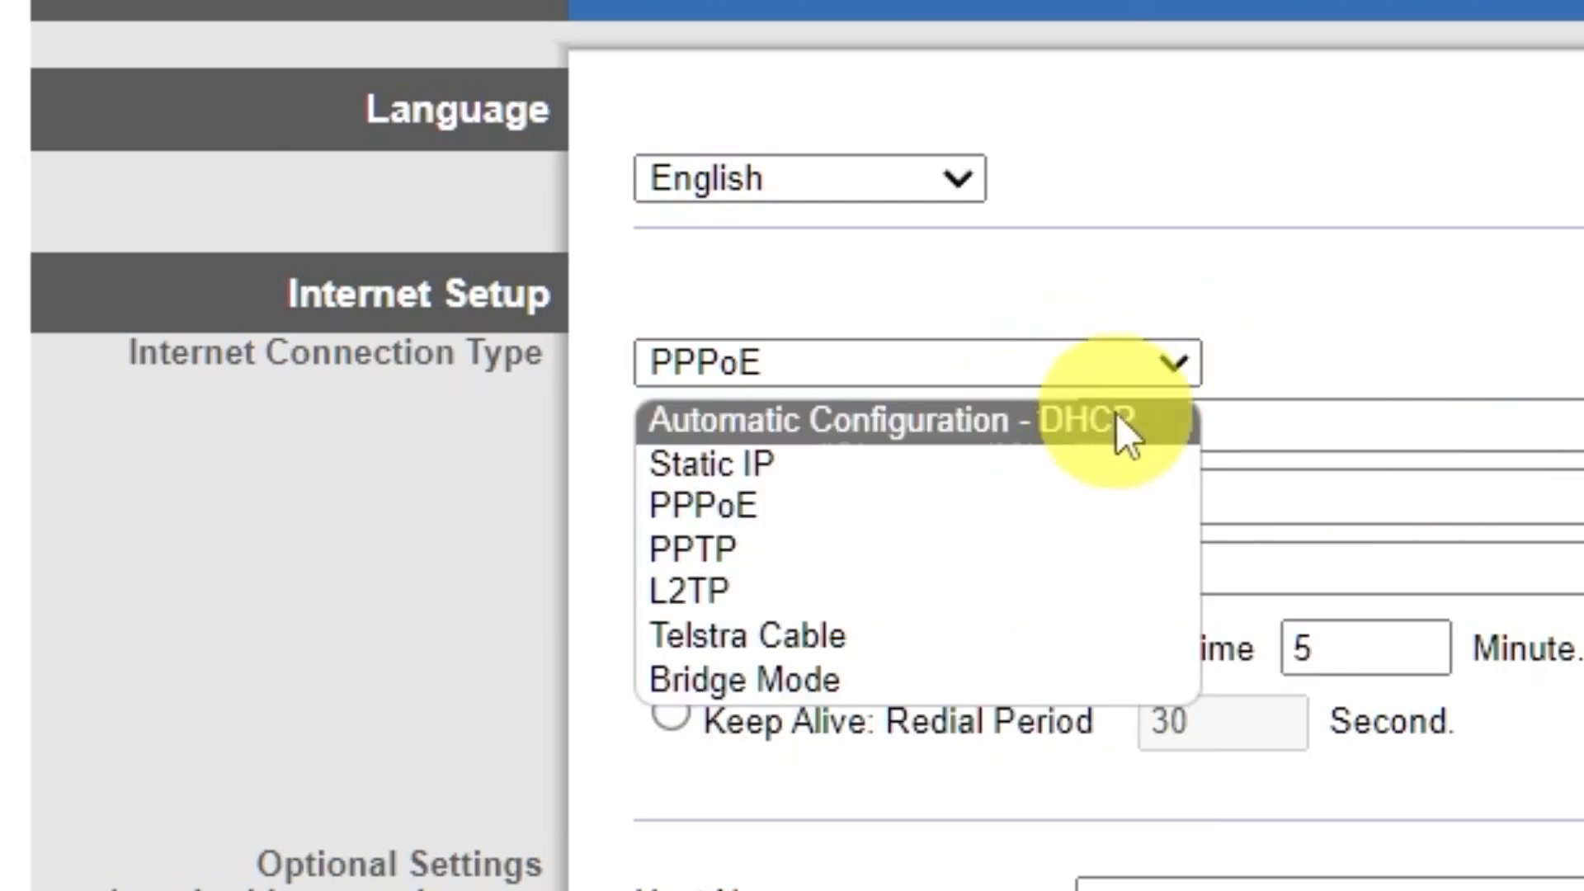
{"action": "left_click", "coordinate": [1121, 417]}
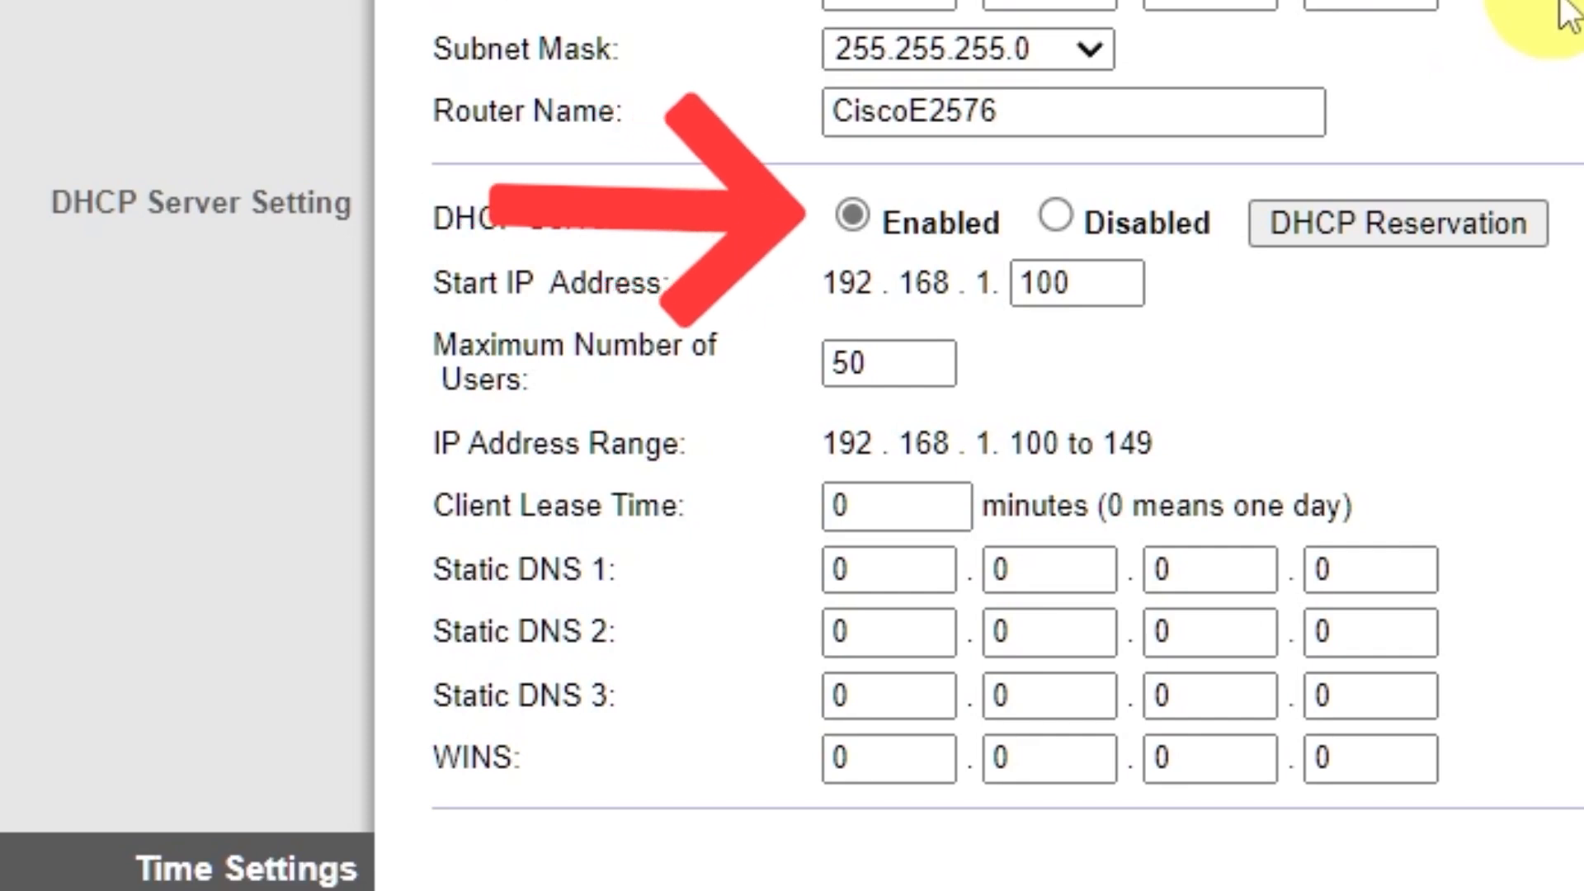
Set the time zone to (GMT-09:00) Alaska, save the basic setup, and continue past the save notice.
{"action": "scroll", "coordinate": [1558, 13], "scroll_direction": "down", "scroll_amount": 6}
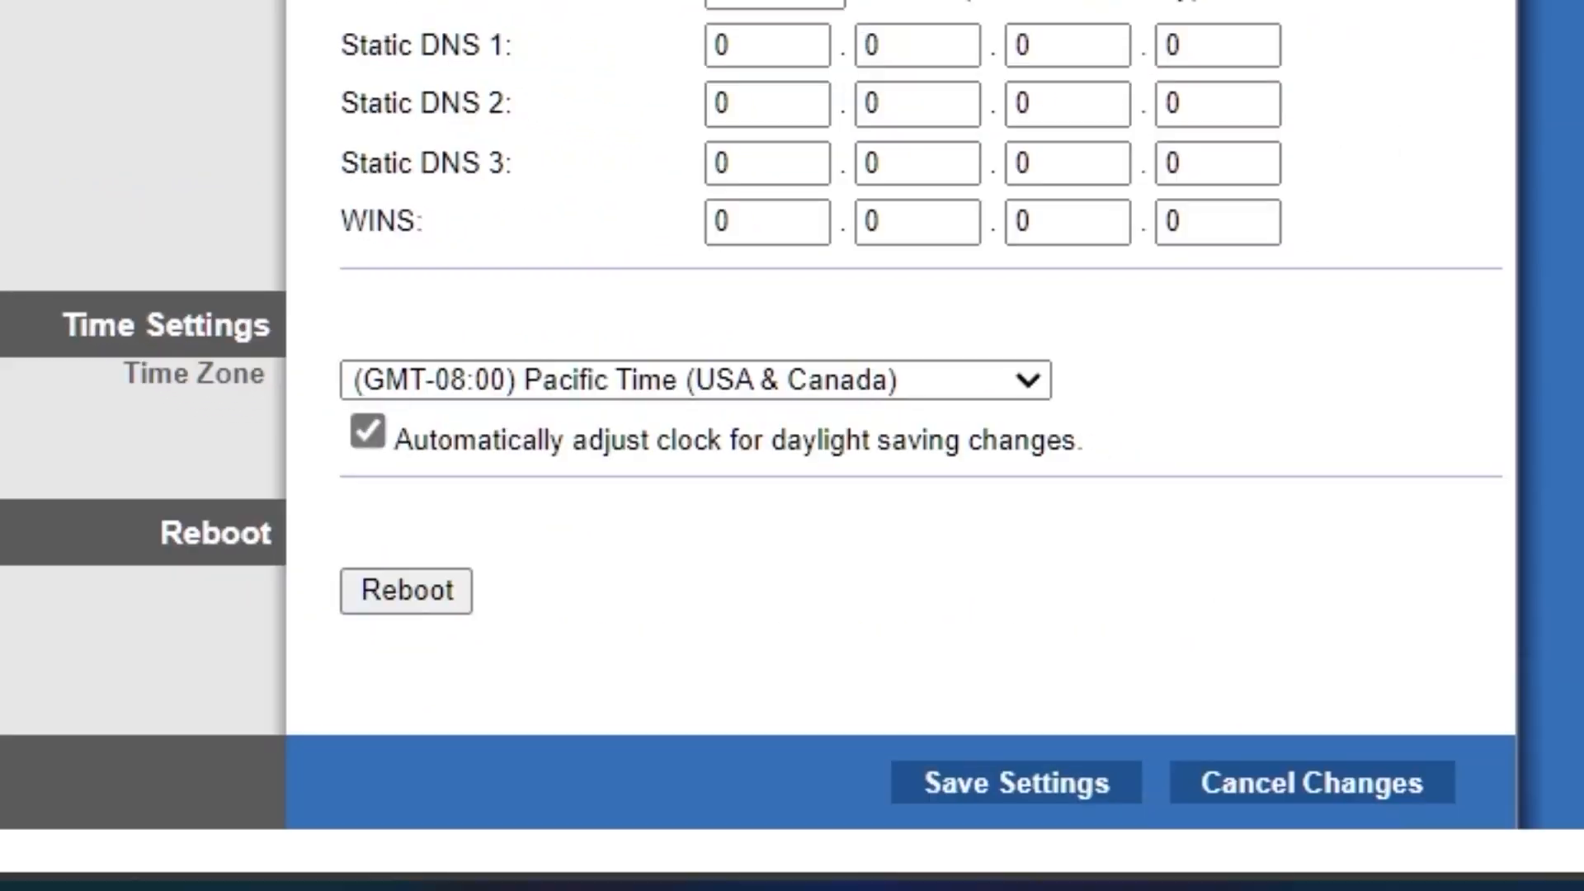
{"action": "left_click", "coordinate": [1030, 384]}
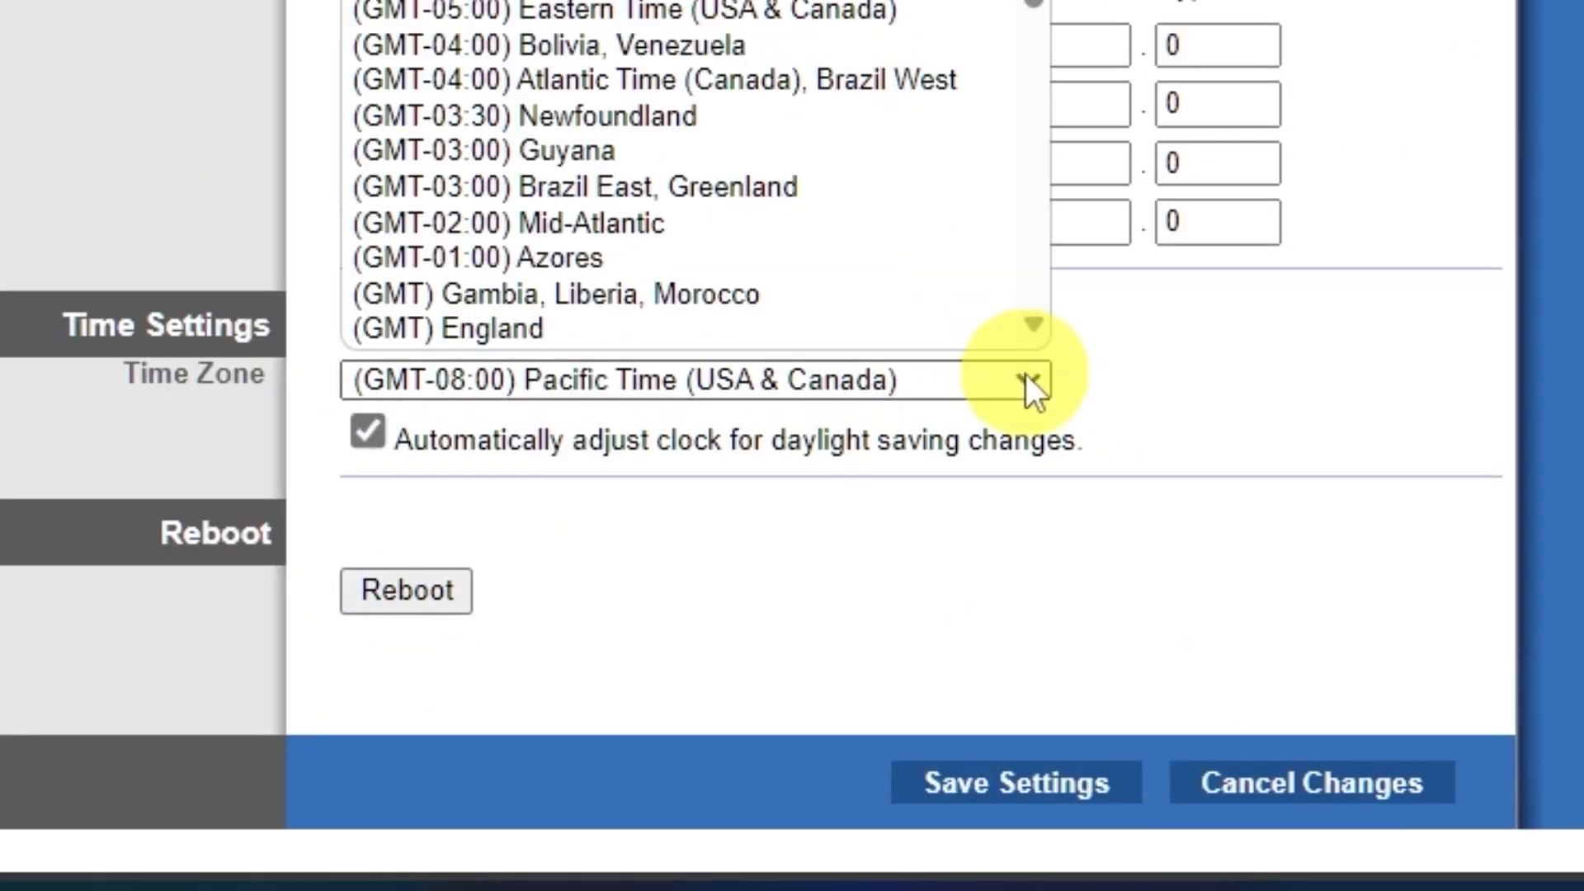
{"action": "scroll", "coordinate": [866, 49], "scroll_direction": "down", "scroll_amount": 5}
{"action": "scroll", "coordinate": [866, 49], "scroll_direction": "up", "scroll_amount": 5}
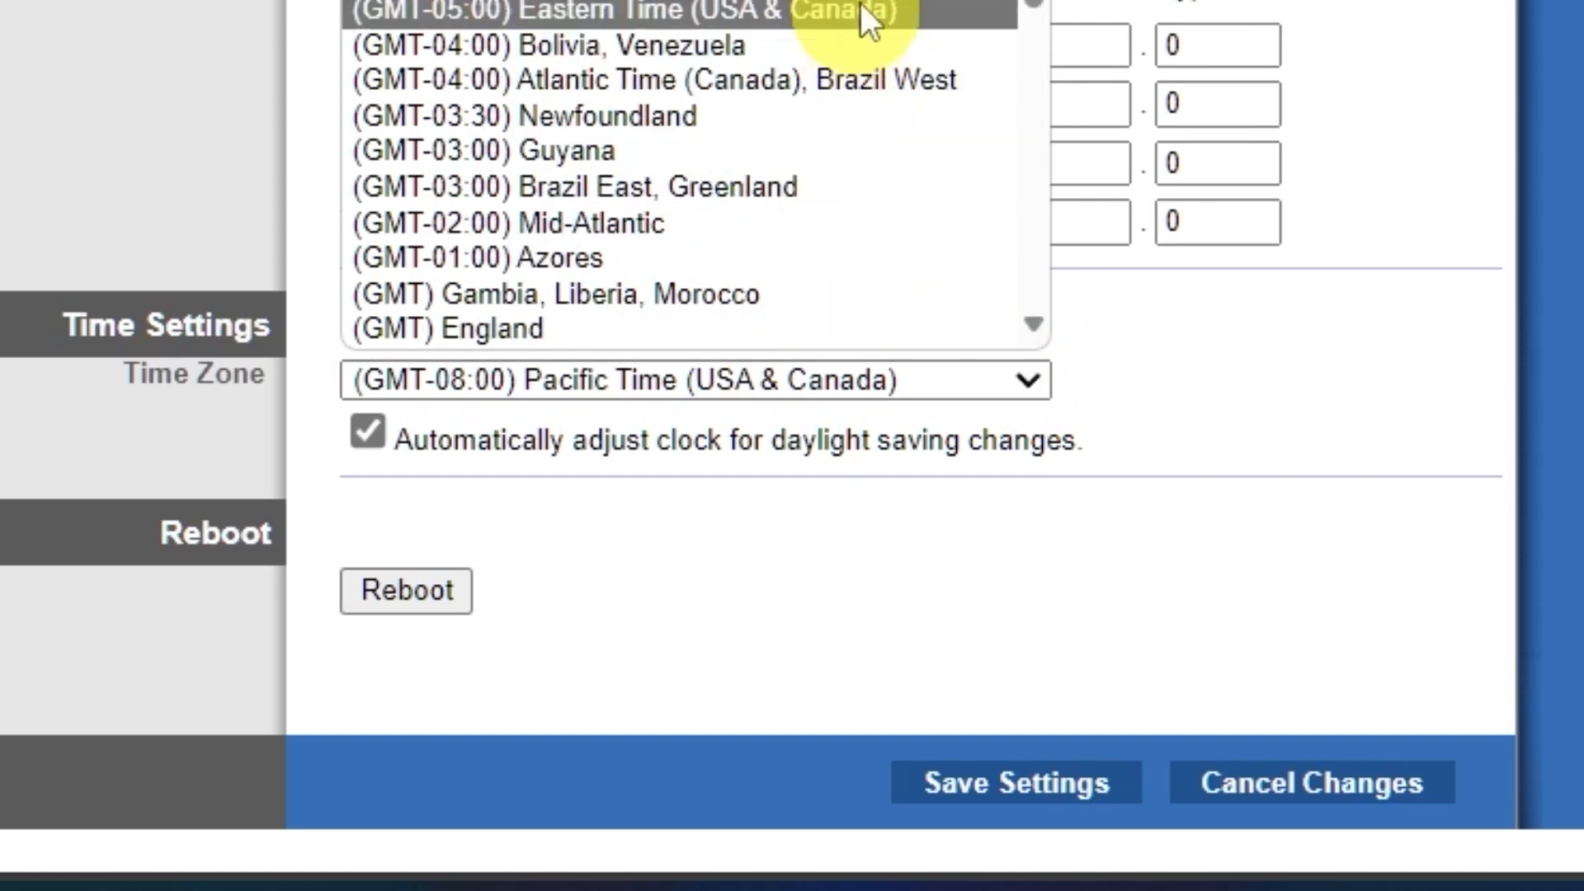
{"action": "left_click", "coordinate": [866, 0]}
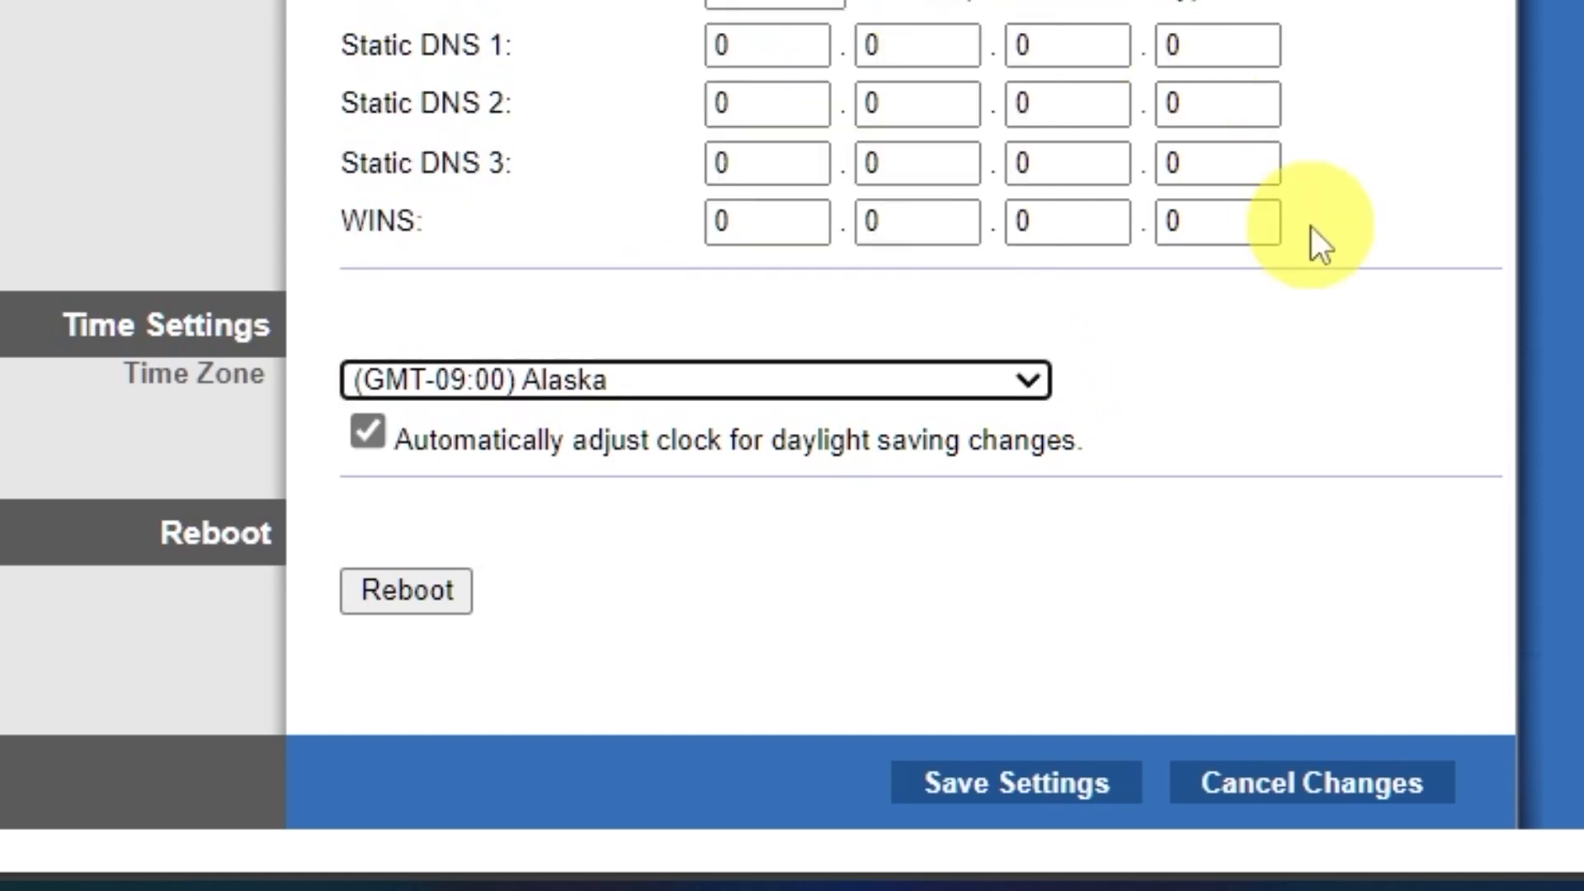
{"action": "left_click", "coordinate": [1046, 787]}
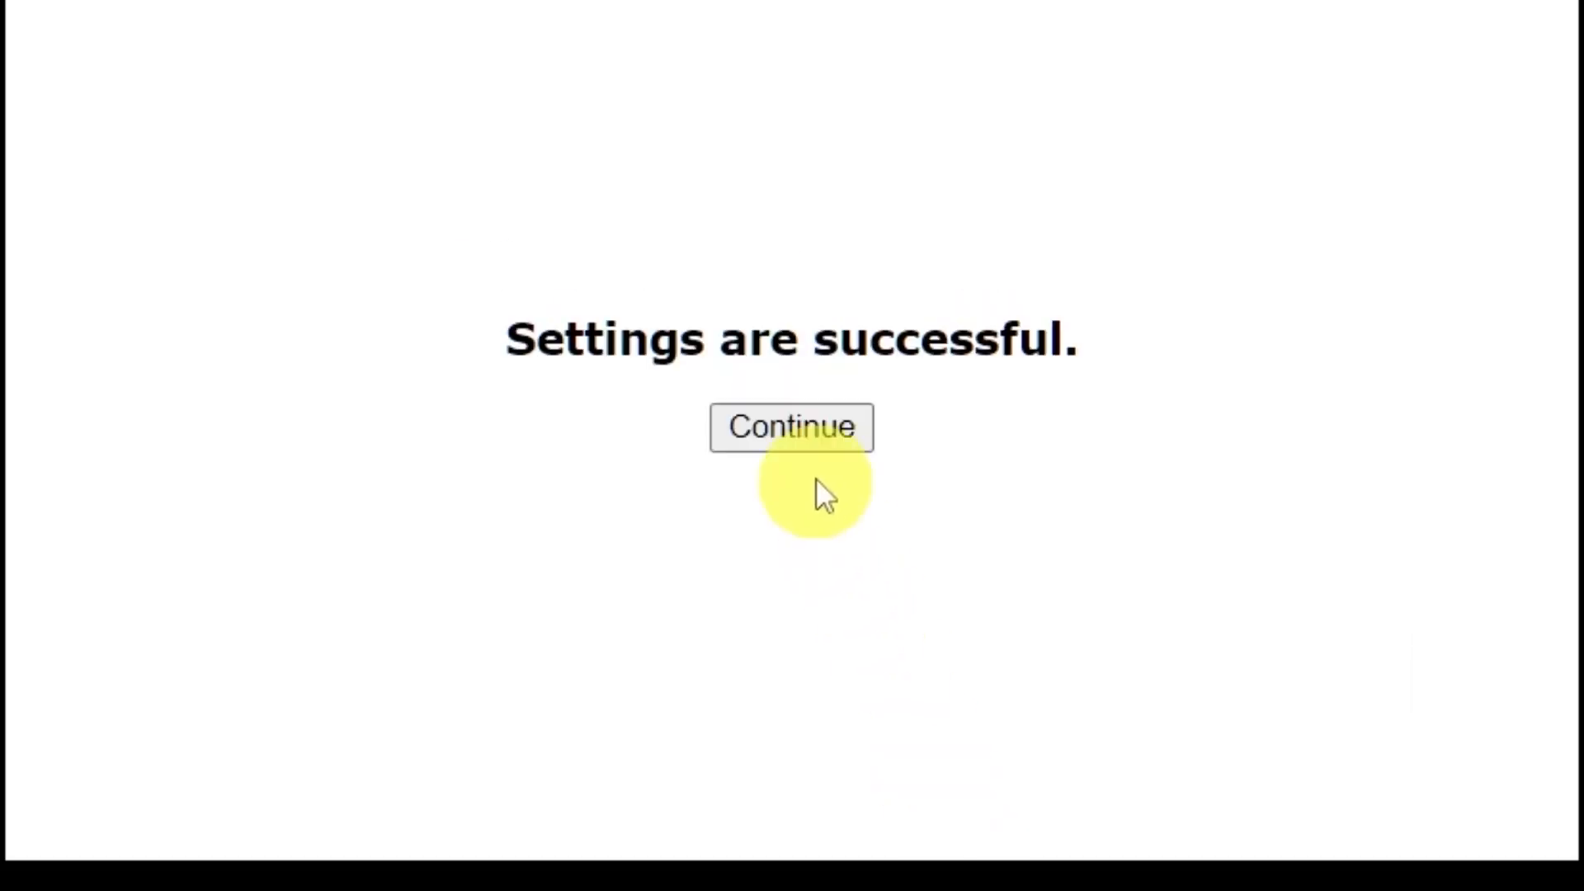
{"action": "left_click", "coordinate": [796, 287]}
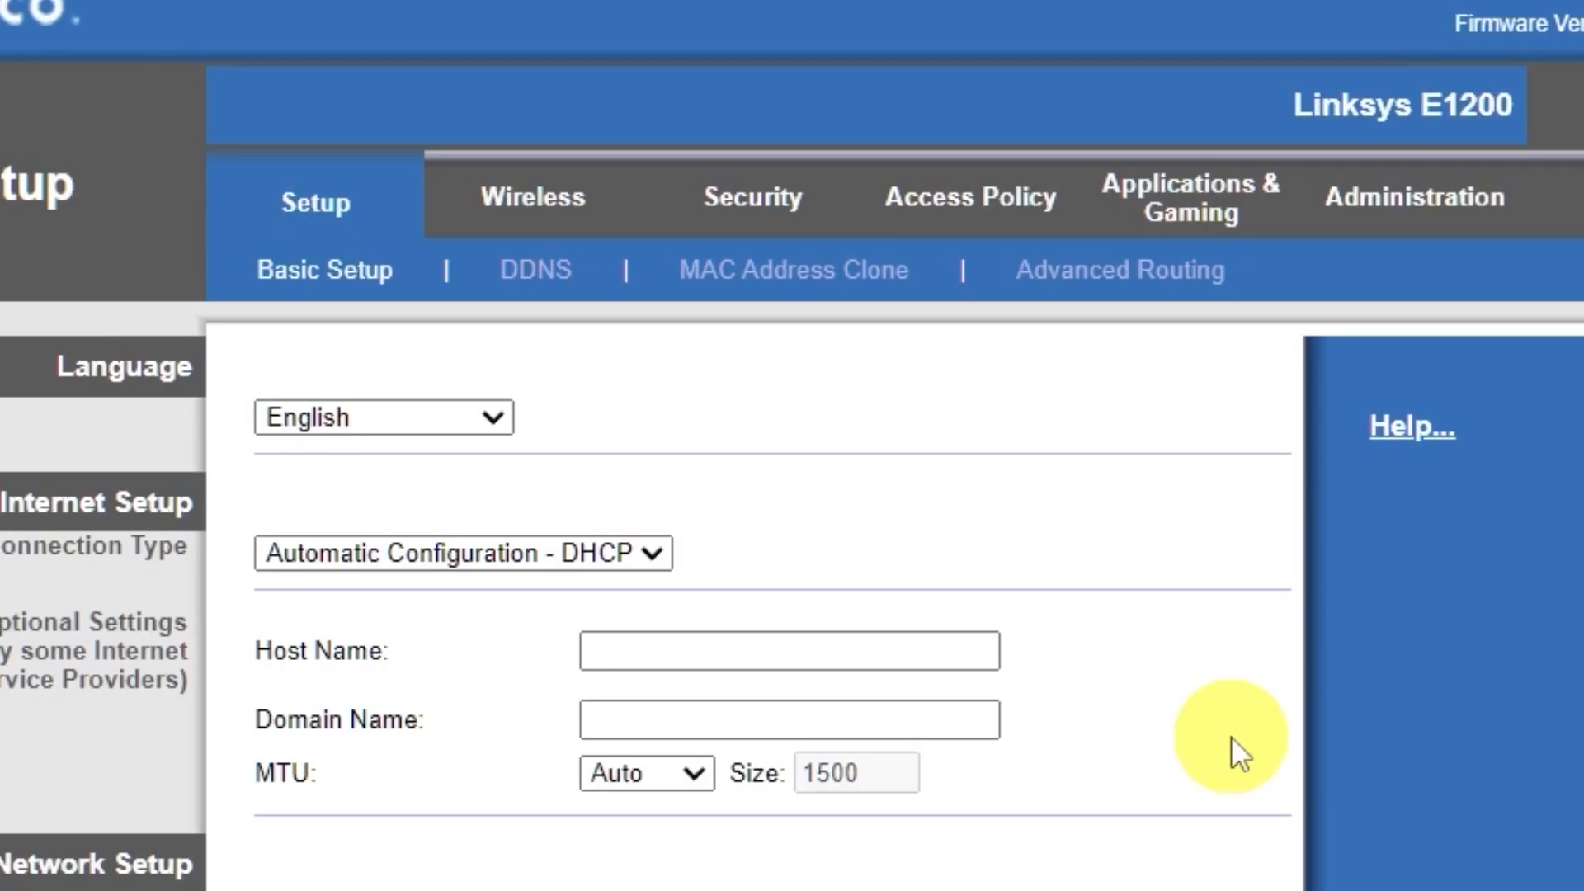
Switch the basic wireless settings to Manual, set the network name (SSID) to Cisco, and save the change.
{"action": "left_click", "coordinate": [534, 211]}
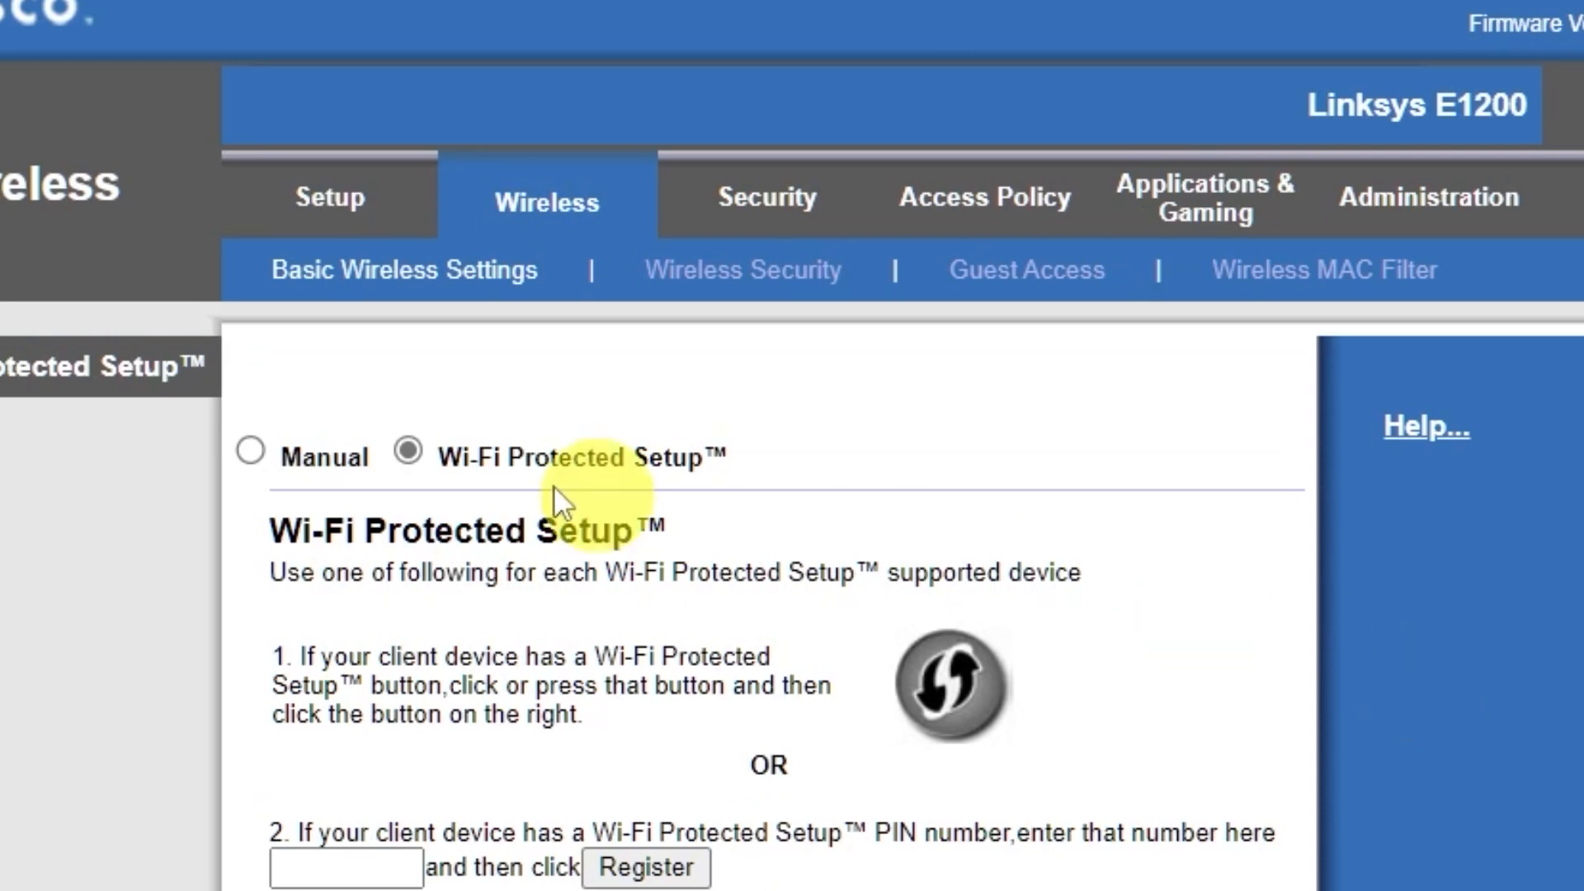
{"action": "left_click", "coordinate": [250, 450]}
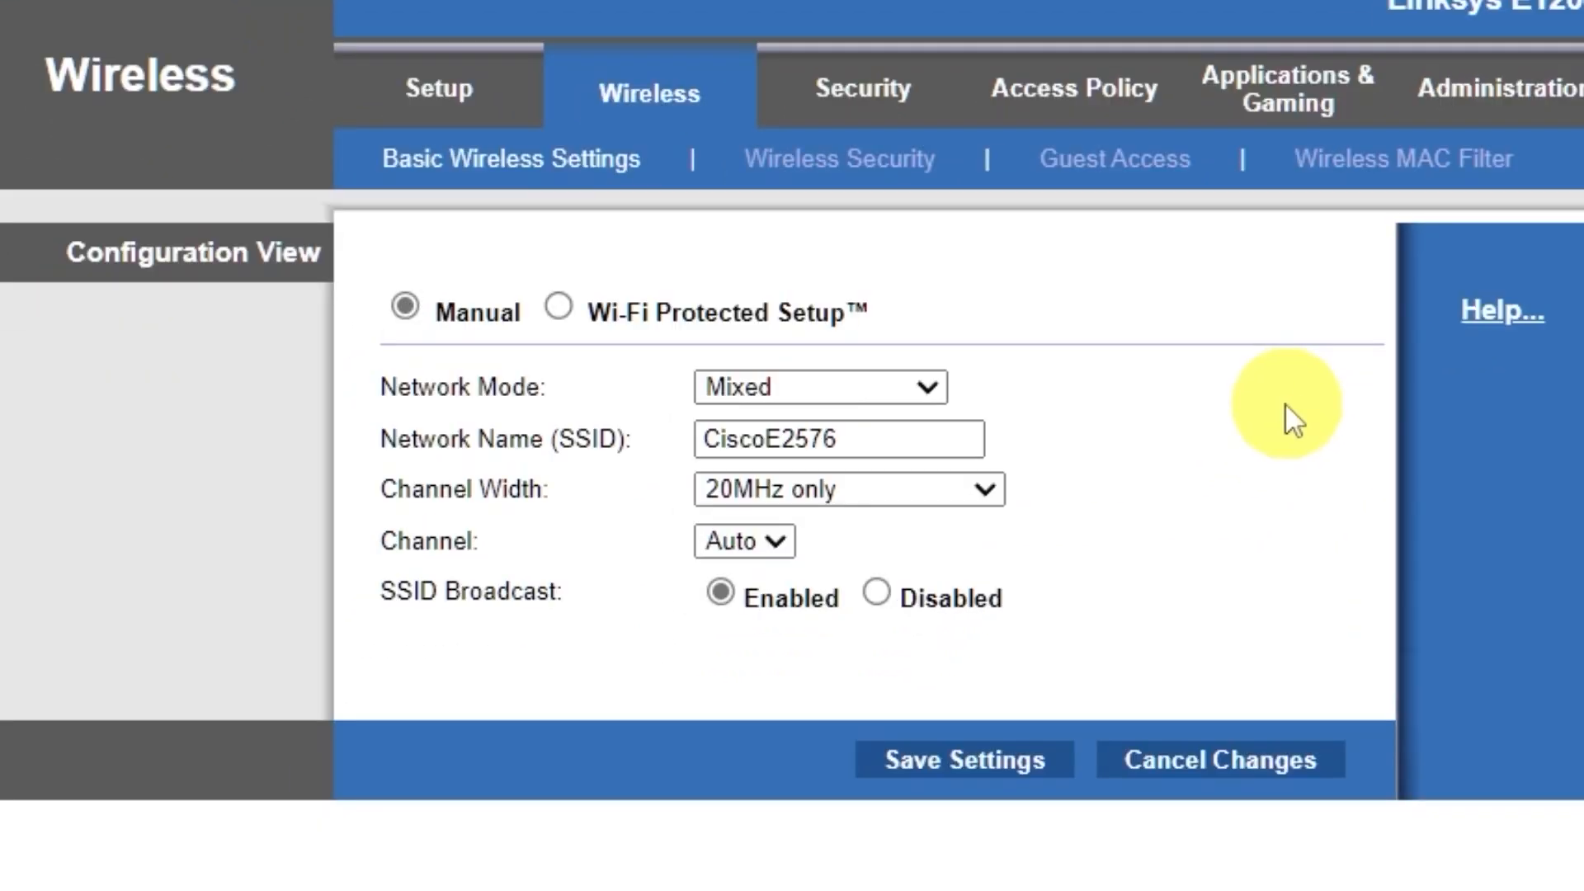
{"action": "left_click_drag", "start_coordinate": [838, 439], "coordinate": [764, 438]}
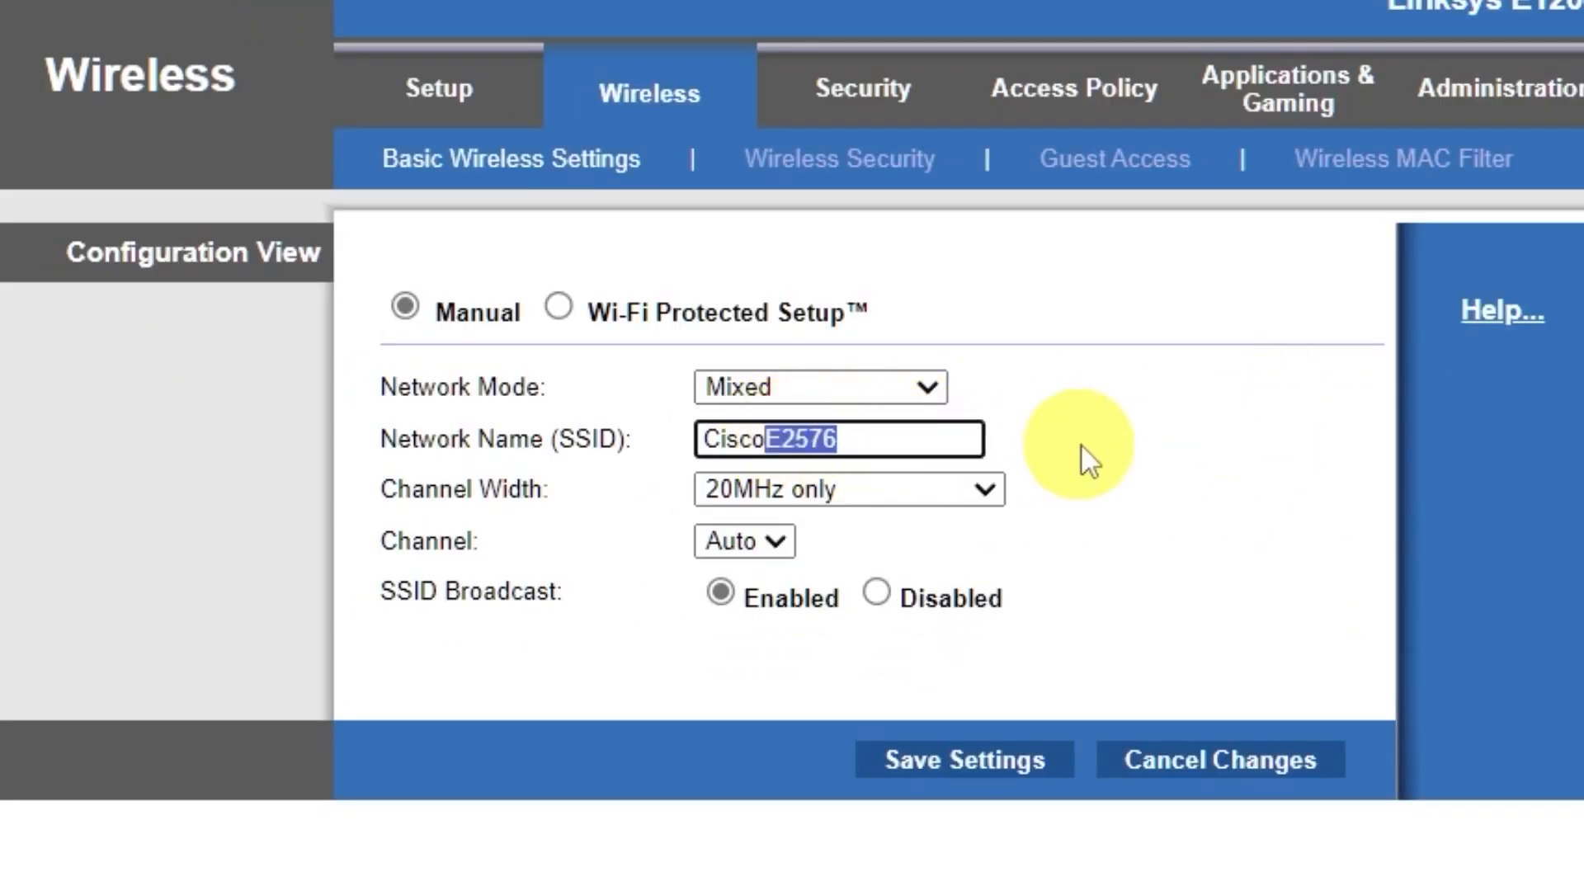
{"action": "key", "text": "BackSpace"}
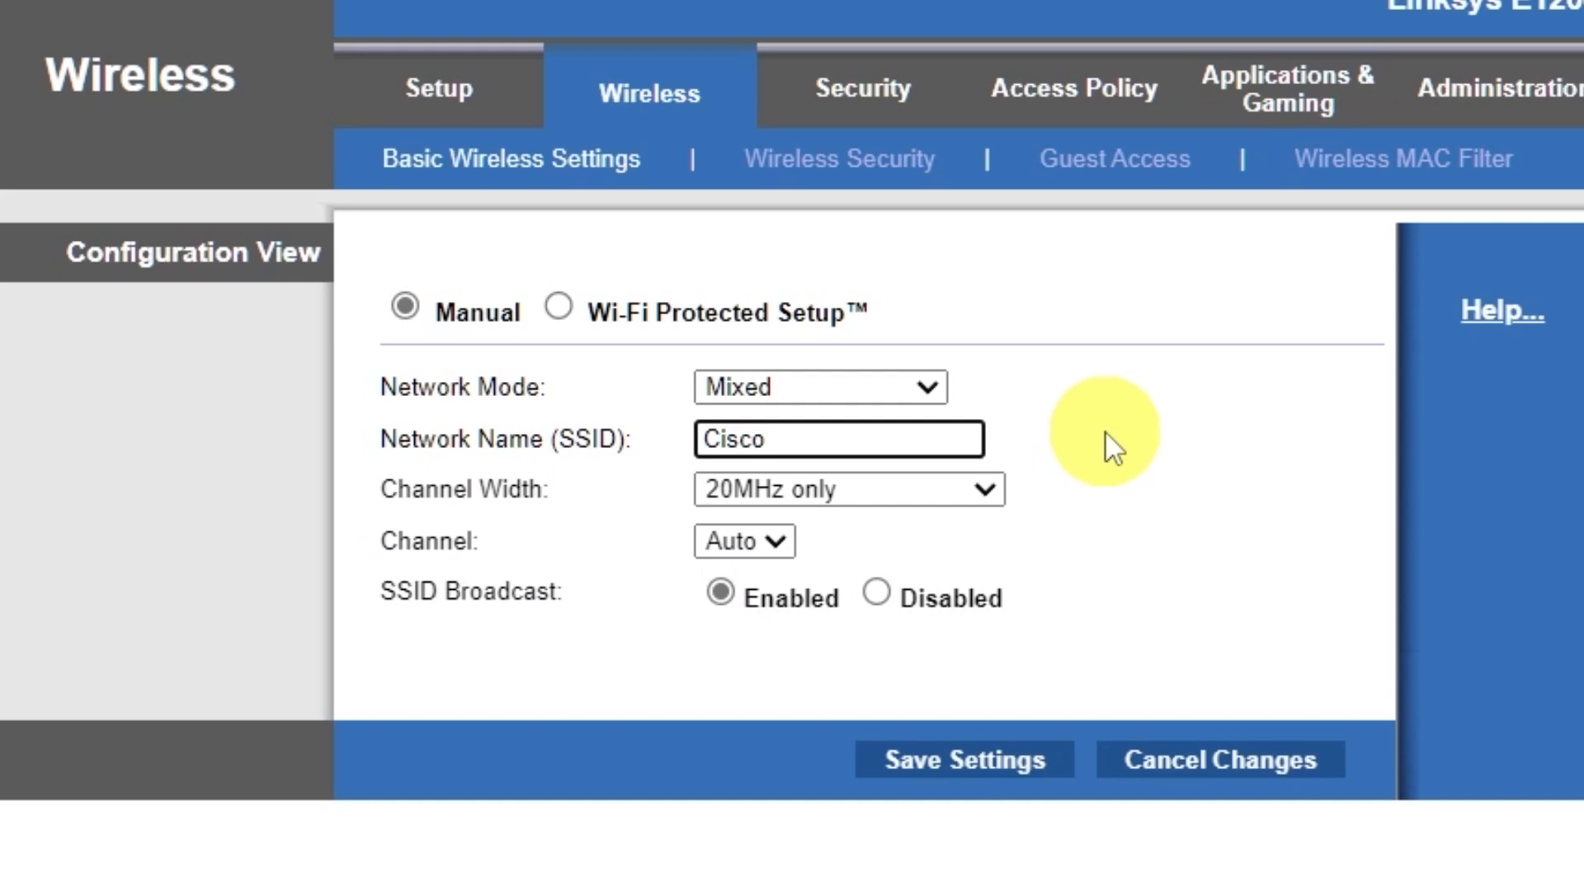
{"action": "left_click", "coordinate": [978, 759]}
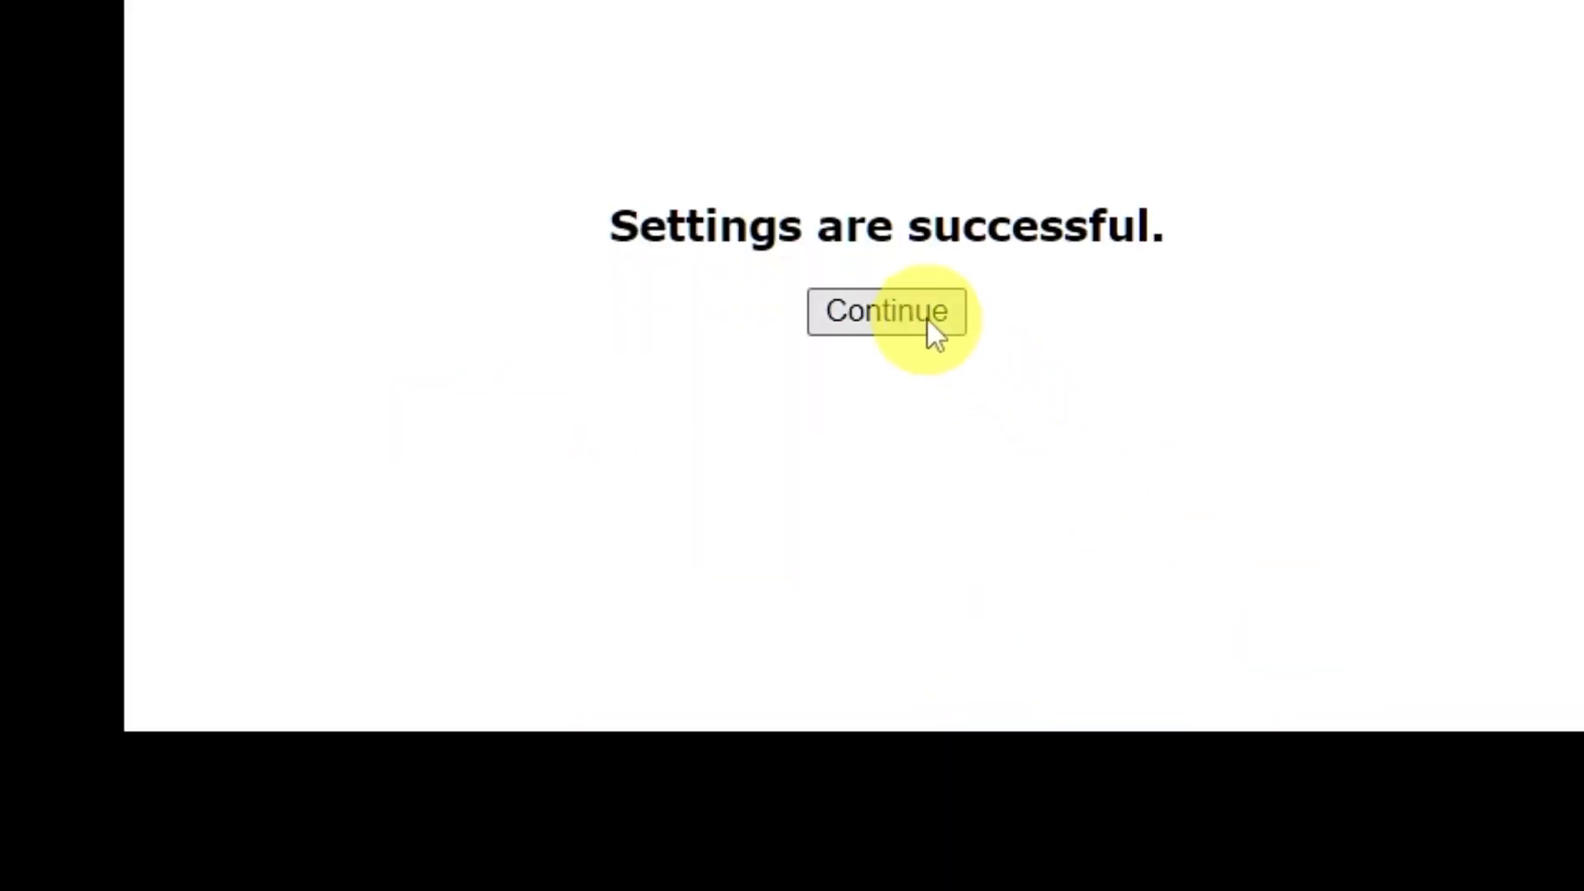
{"action": "left_click", "coordinate": [927, 317]}
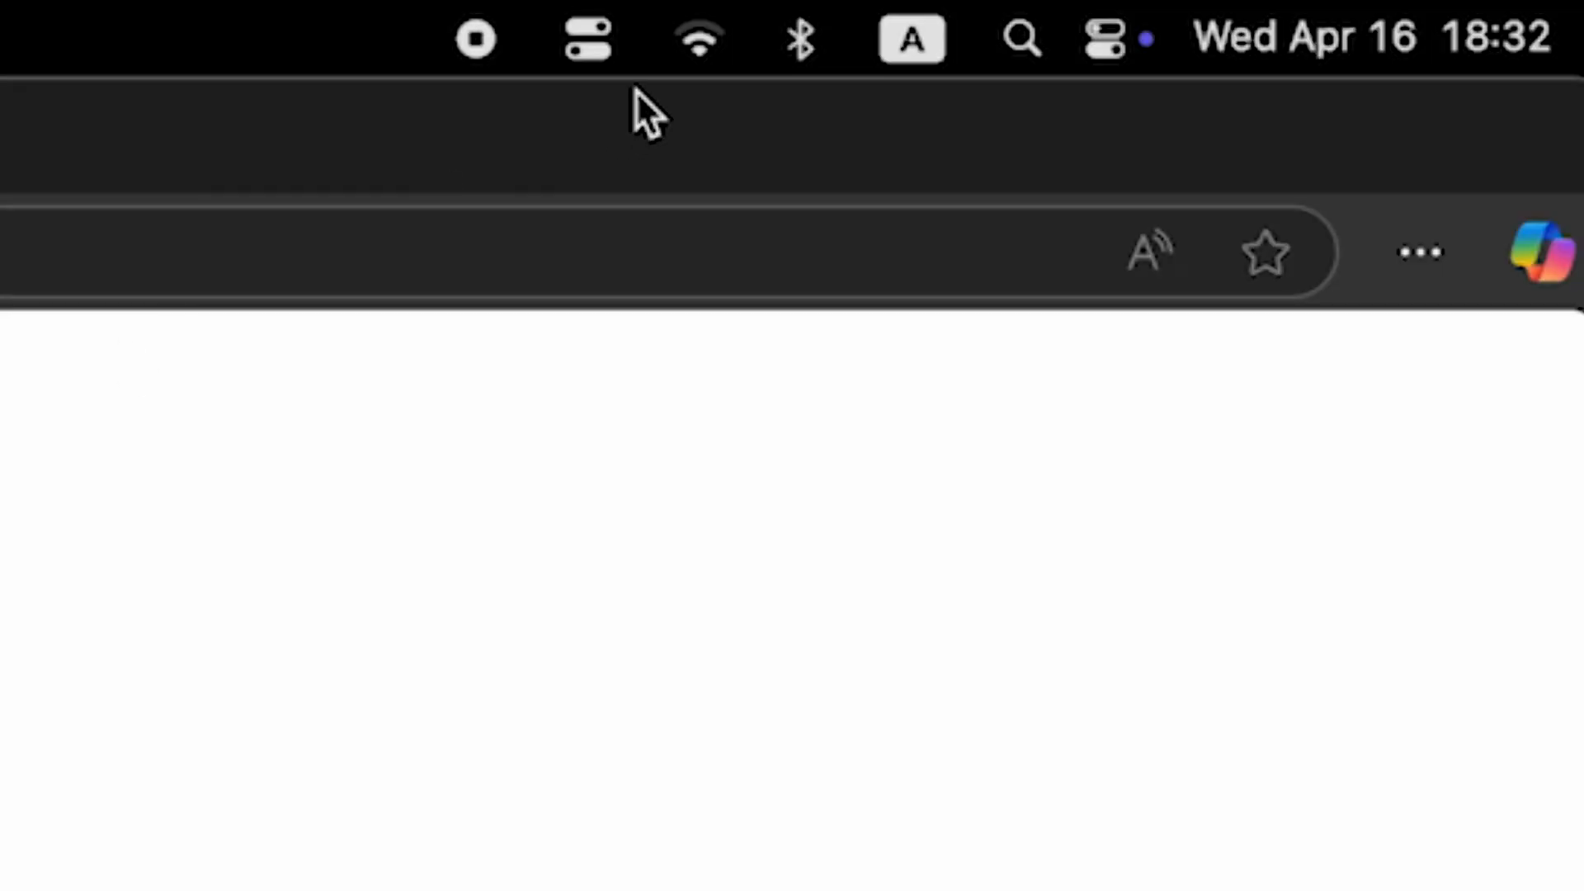
Open the computer's list of available Wi-Fi networks.
{"action": "left_click", "coordinate": [684, 50]}
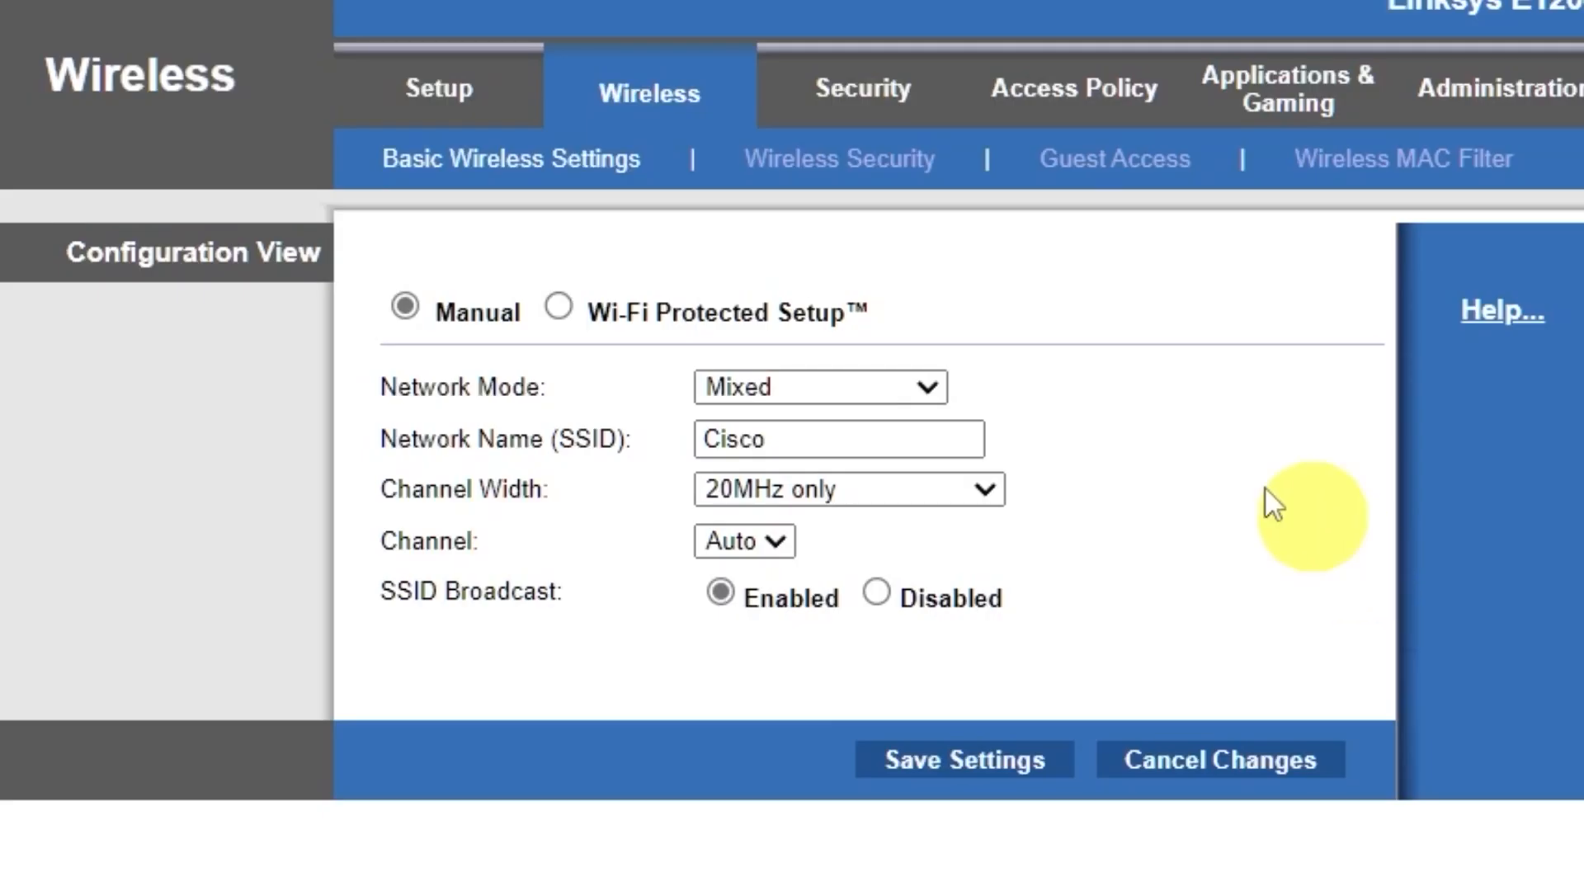
Set the wireless security mode to WPA2/WPA Mixed Mode, enter the Wi-Fi passphrase, and save the settings.
{"action": "left_click", "coordinate": [911, 175]}
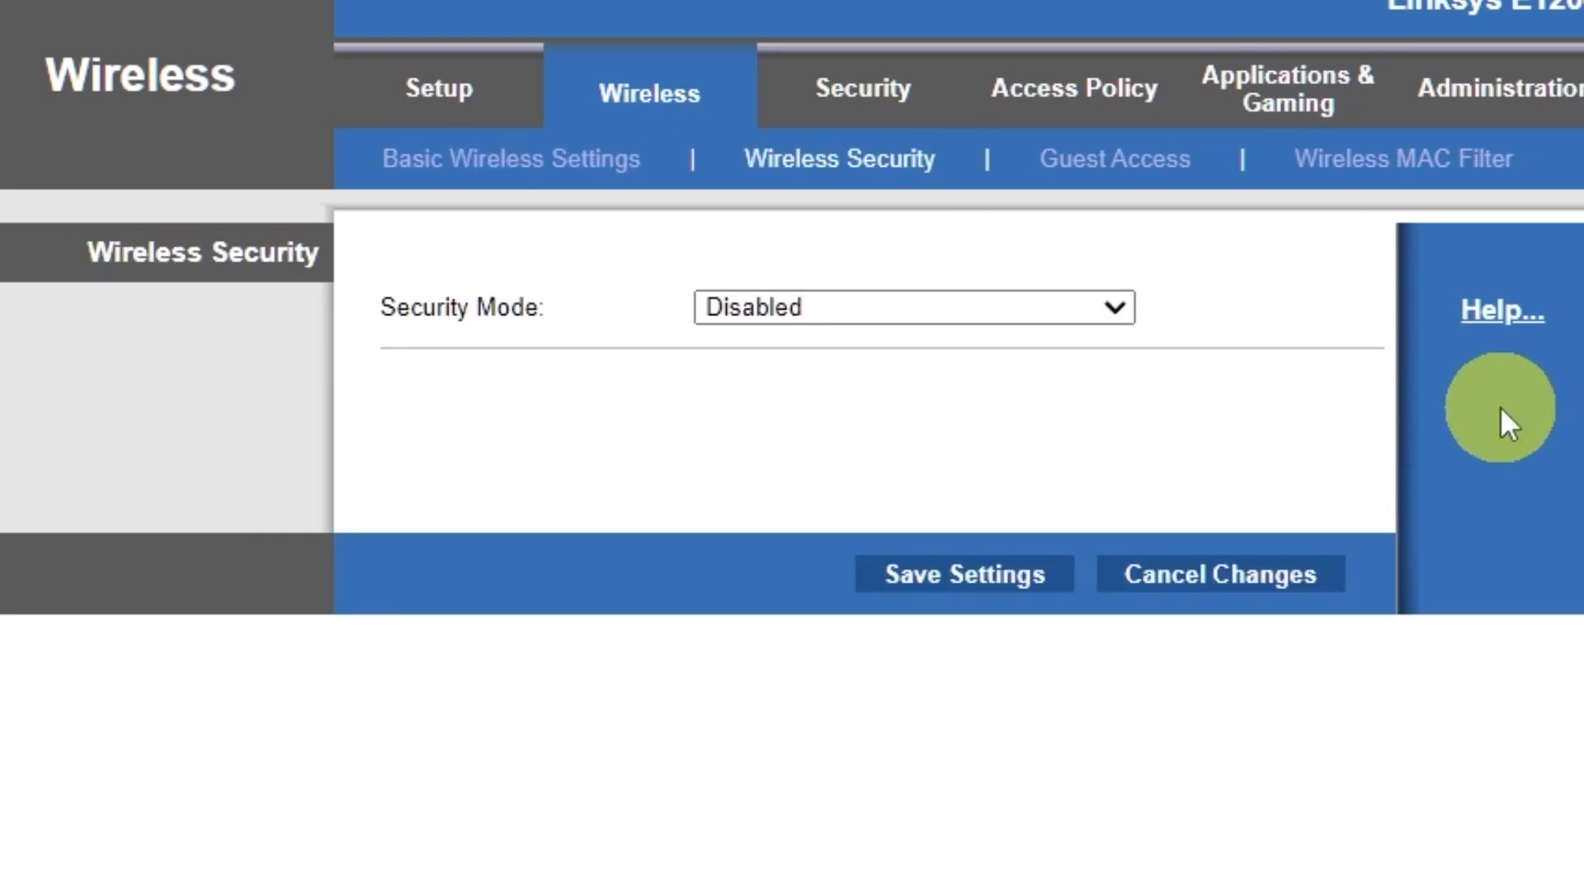
{"action": "left_click", "coordinate": [1110, 310]}
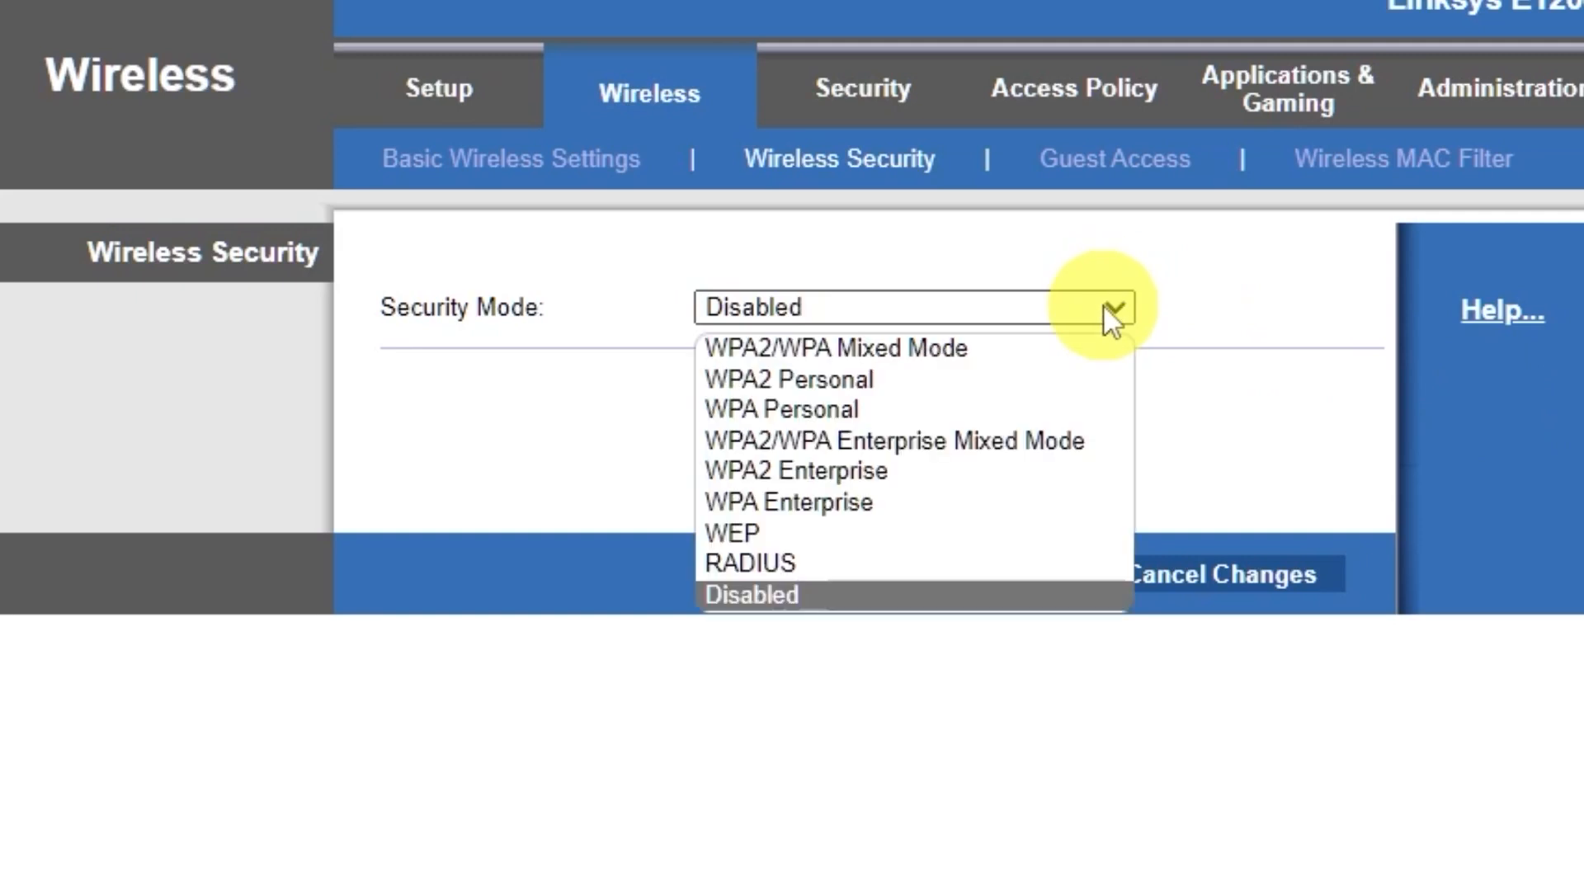
{"action": "left_click", "coordinate": [972, 352]}
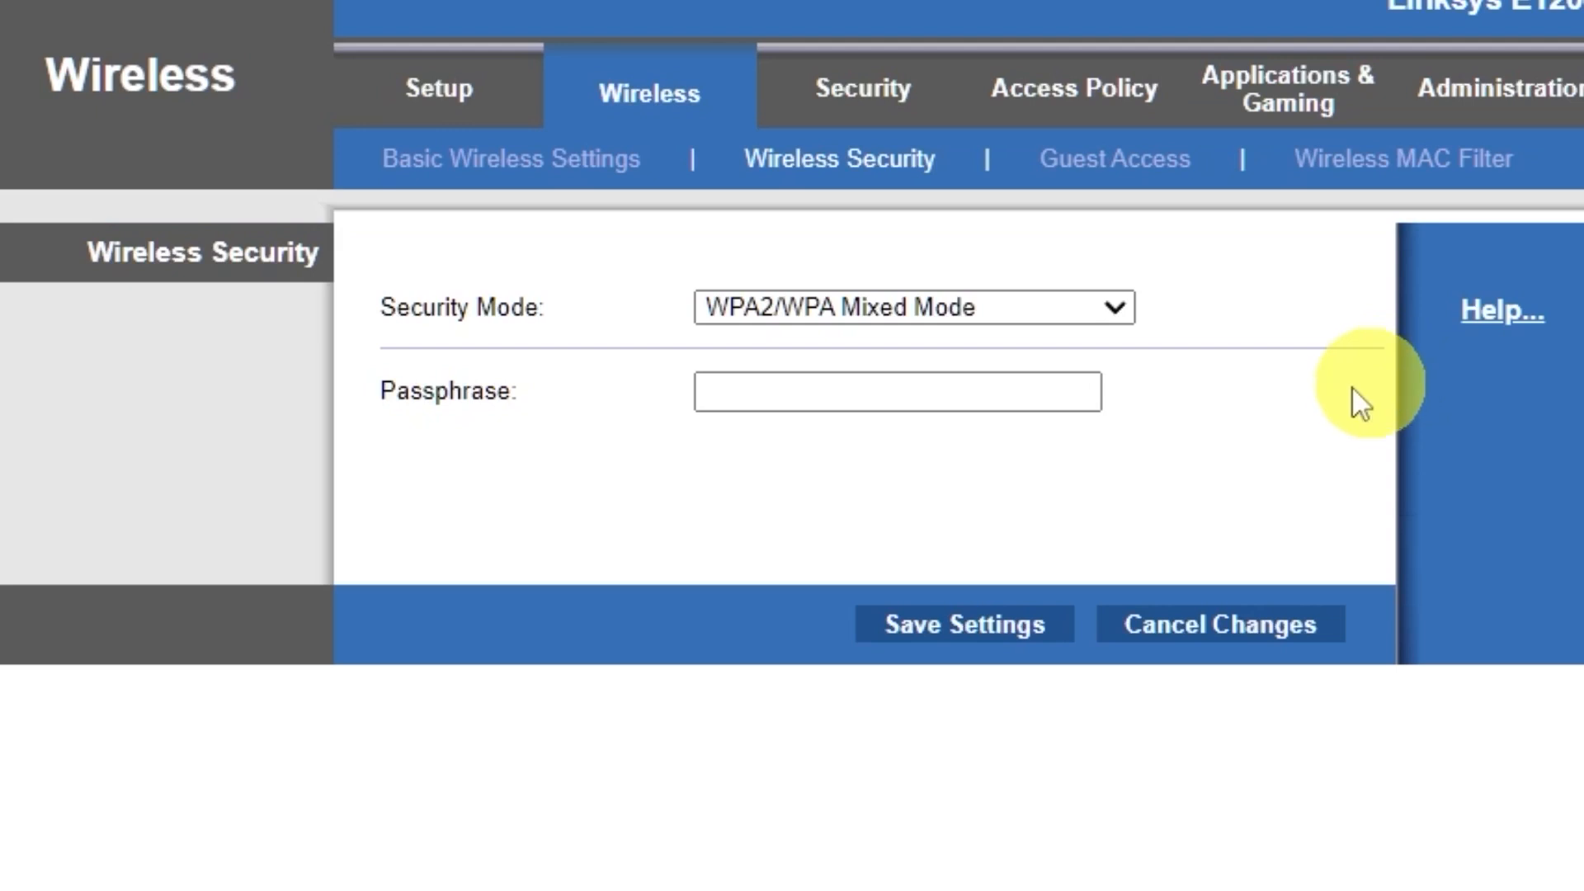
{"action": "left_click", "coordinate": [1011, 386]}
{"action": "type", "text": "123456789"}
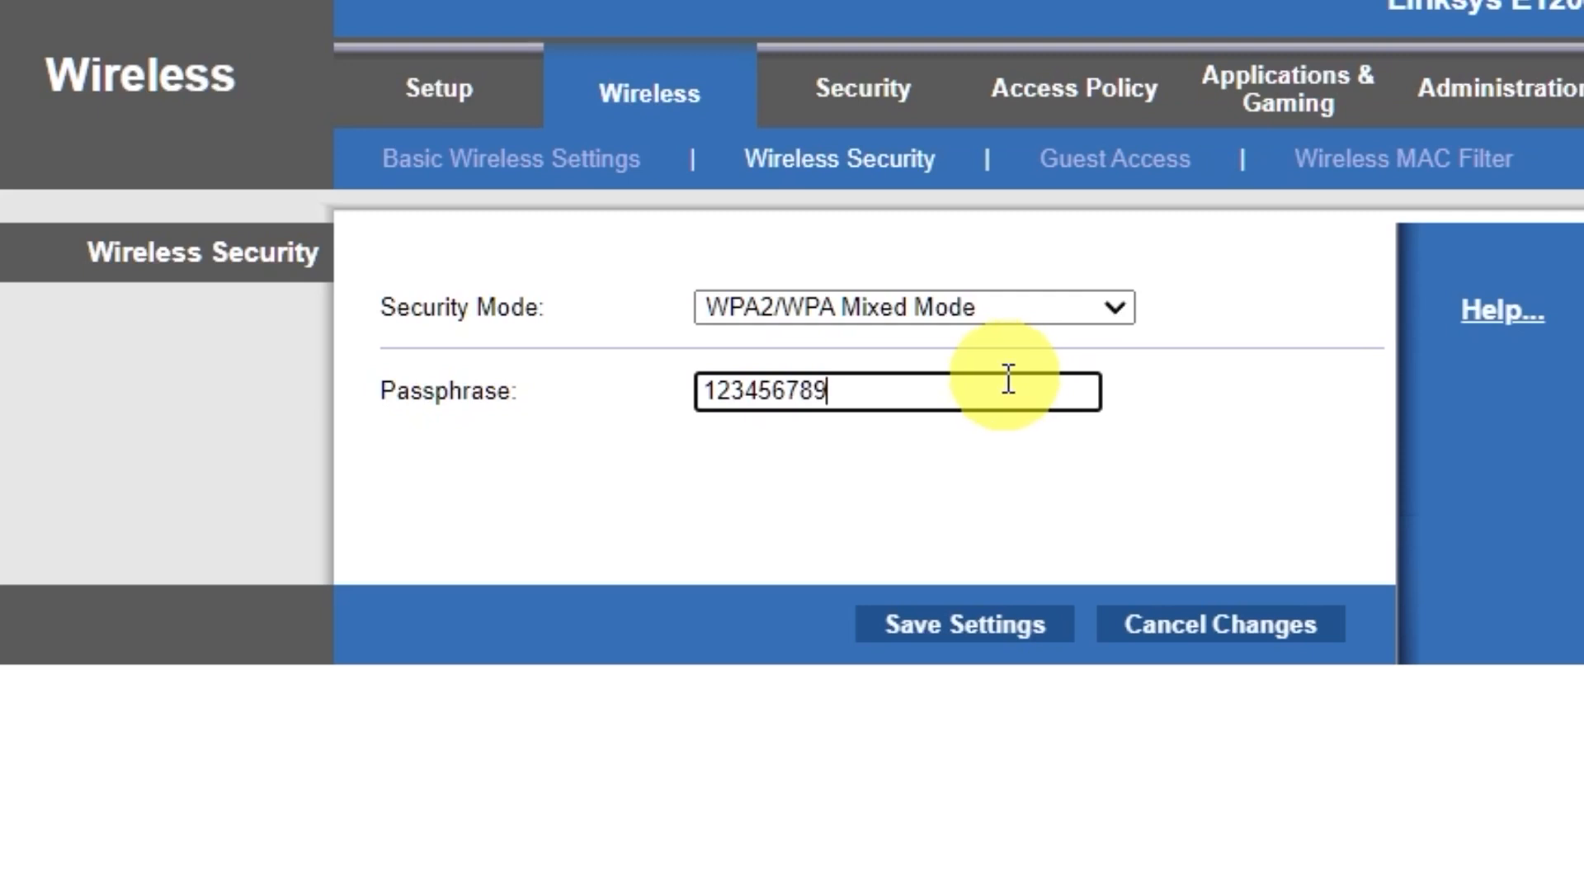
{"action": "left_click", "coordinate": [980, 635]}
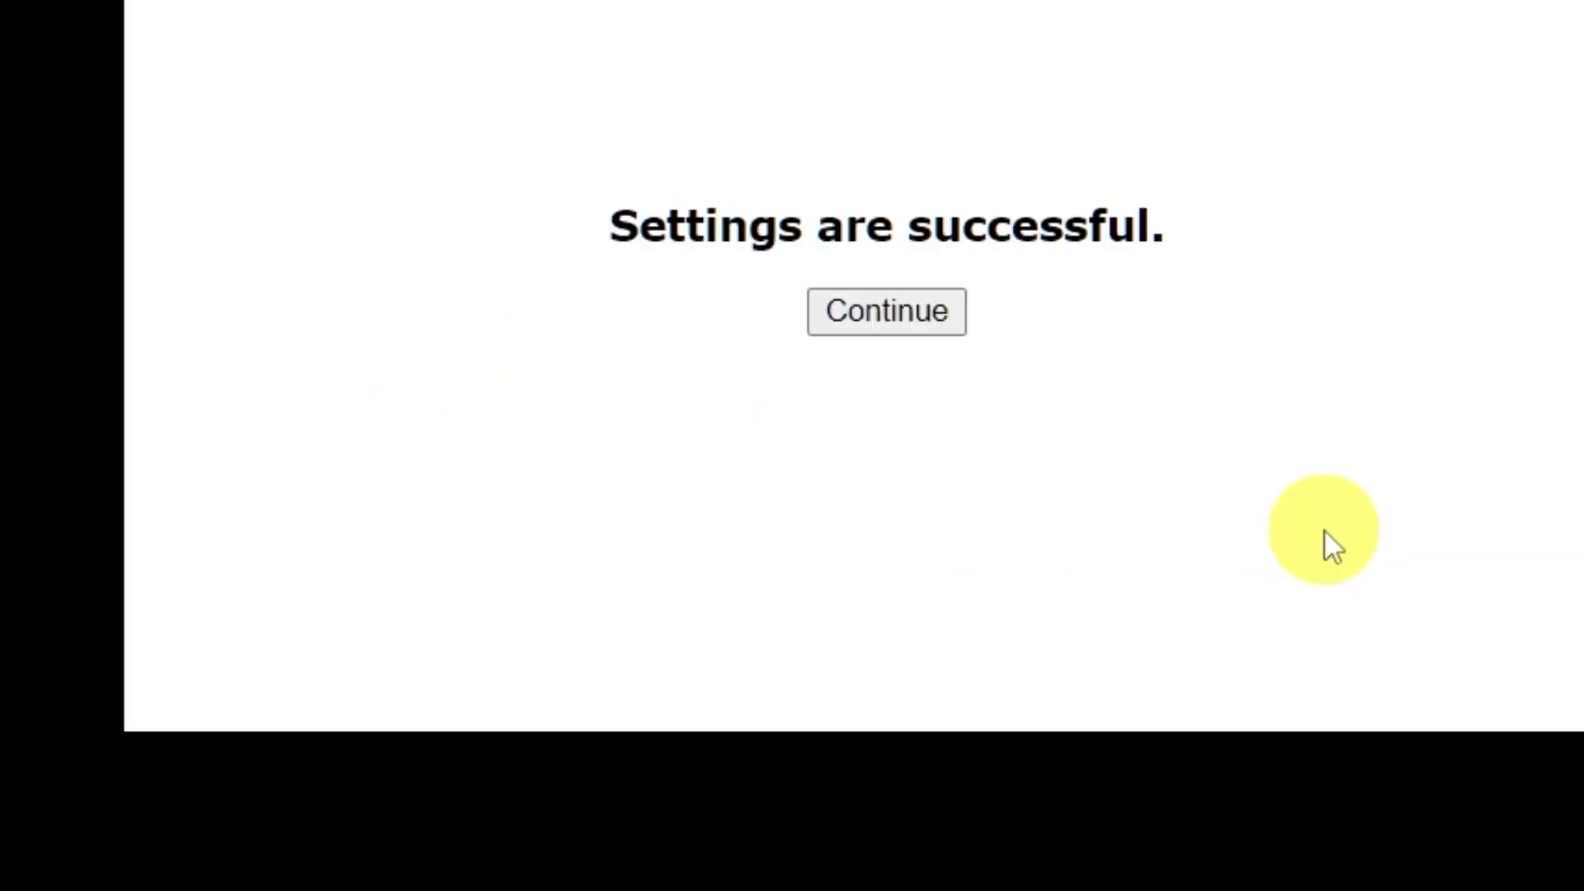
{"action": "left_click", "coordinate": [903, 312]}
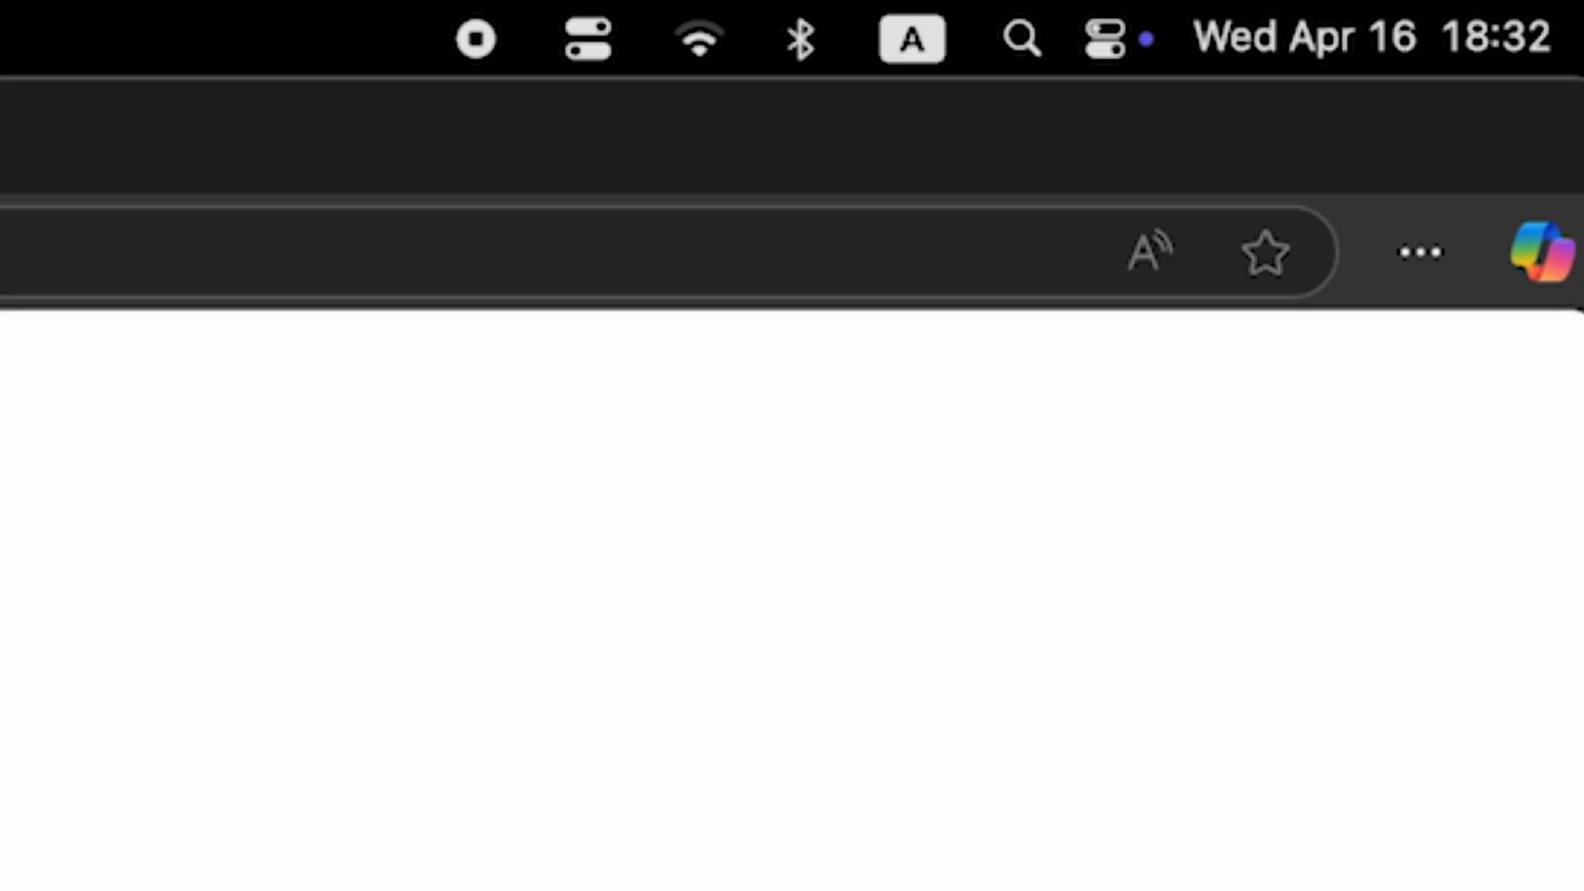
Open the computer's Wi-Fi network list to check the newly secured network.
{"action": "left_click", "coordinate": [695, 41]}
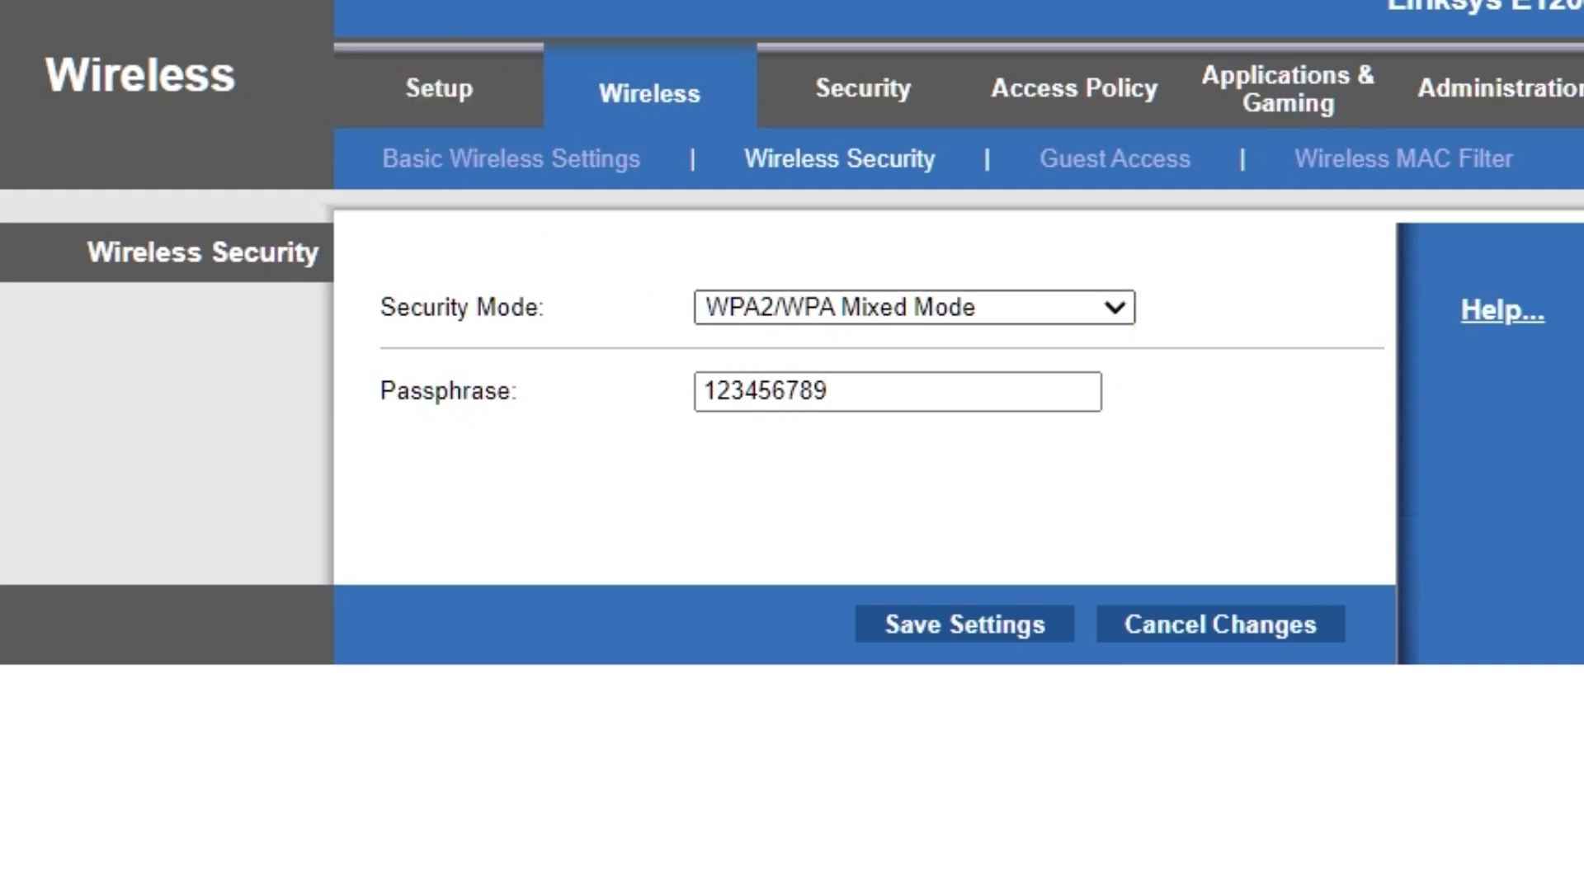
Reboot the router from the Basic Setup page and confirm the restart.
{"action": "left_click", "coordinate": [439, 88]}
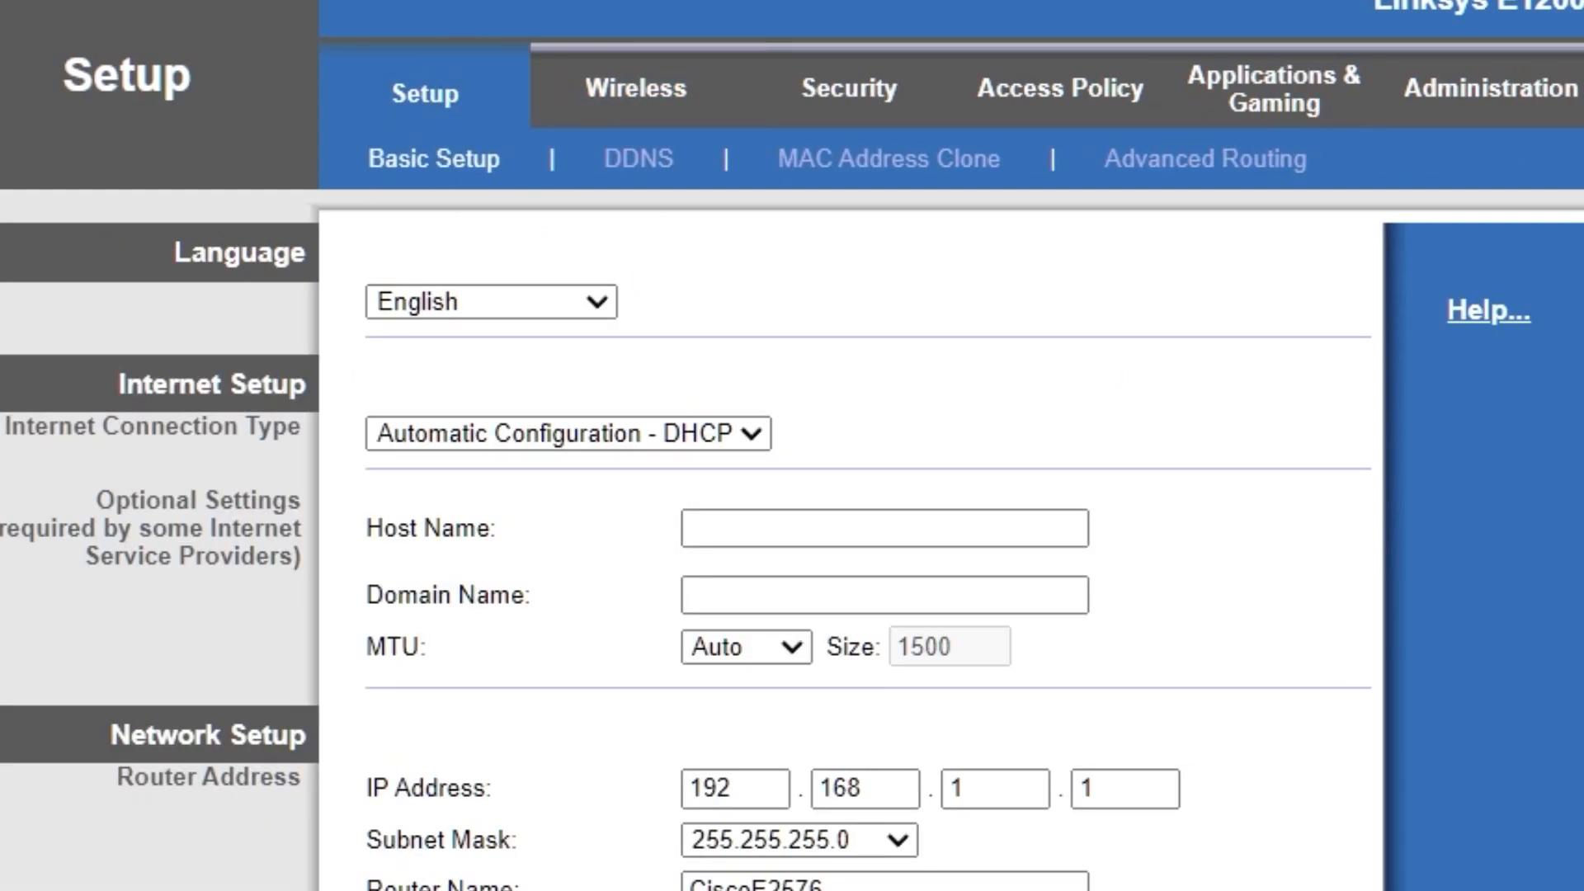
{"action": "scroll", "coordinate": [1311, 622], "scroll_direction": "down", "scroll_amount": 5}
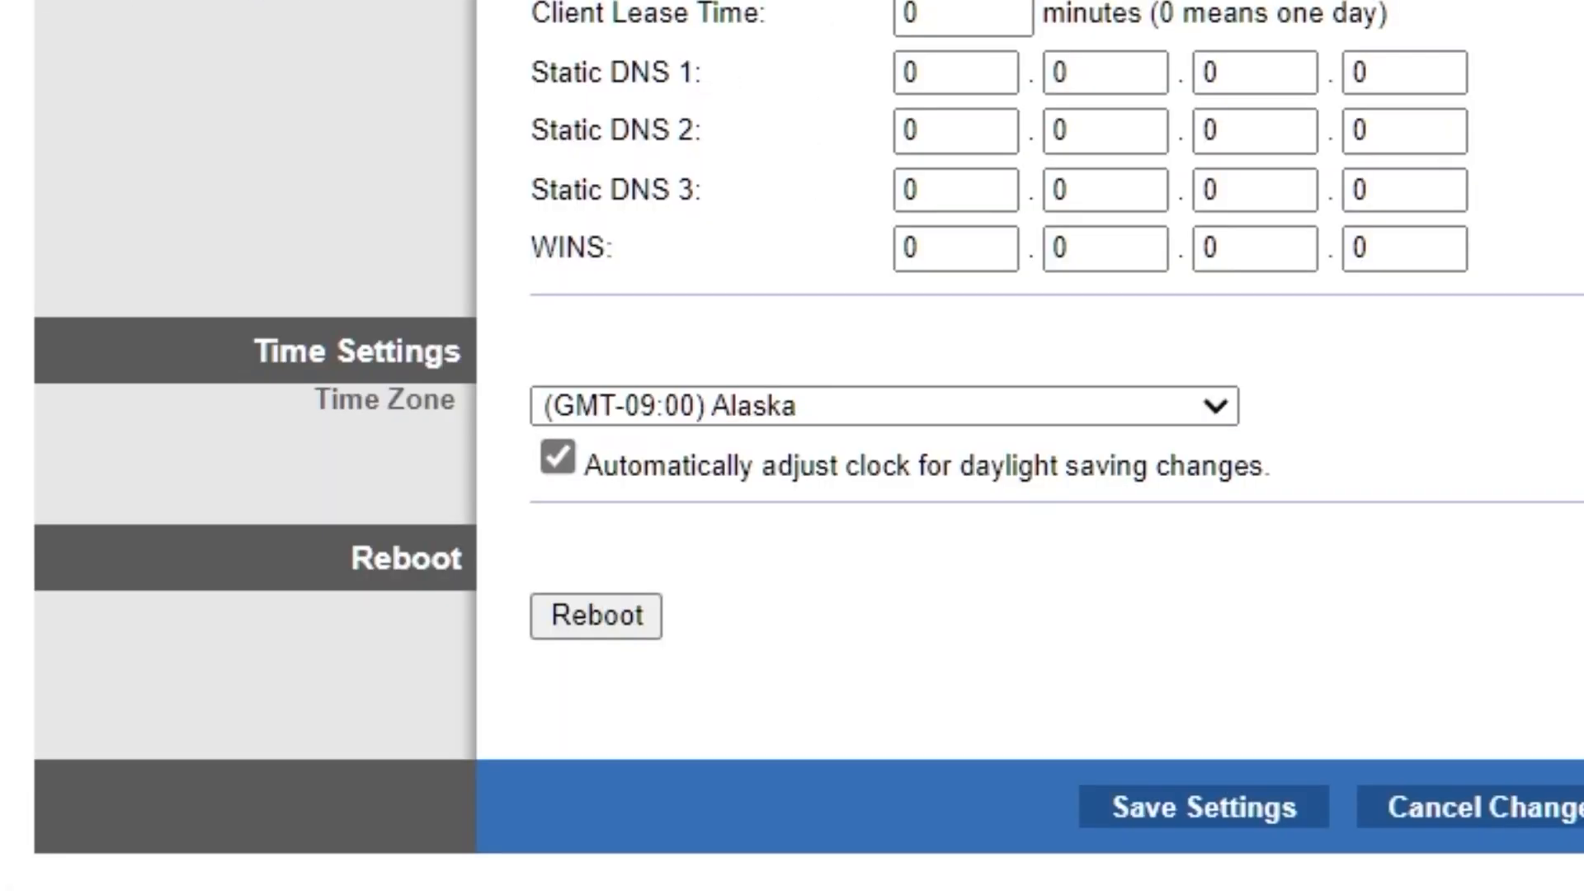
{"action": "left_click", "coordinate": [595, 615]}
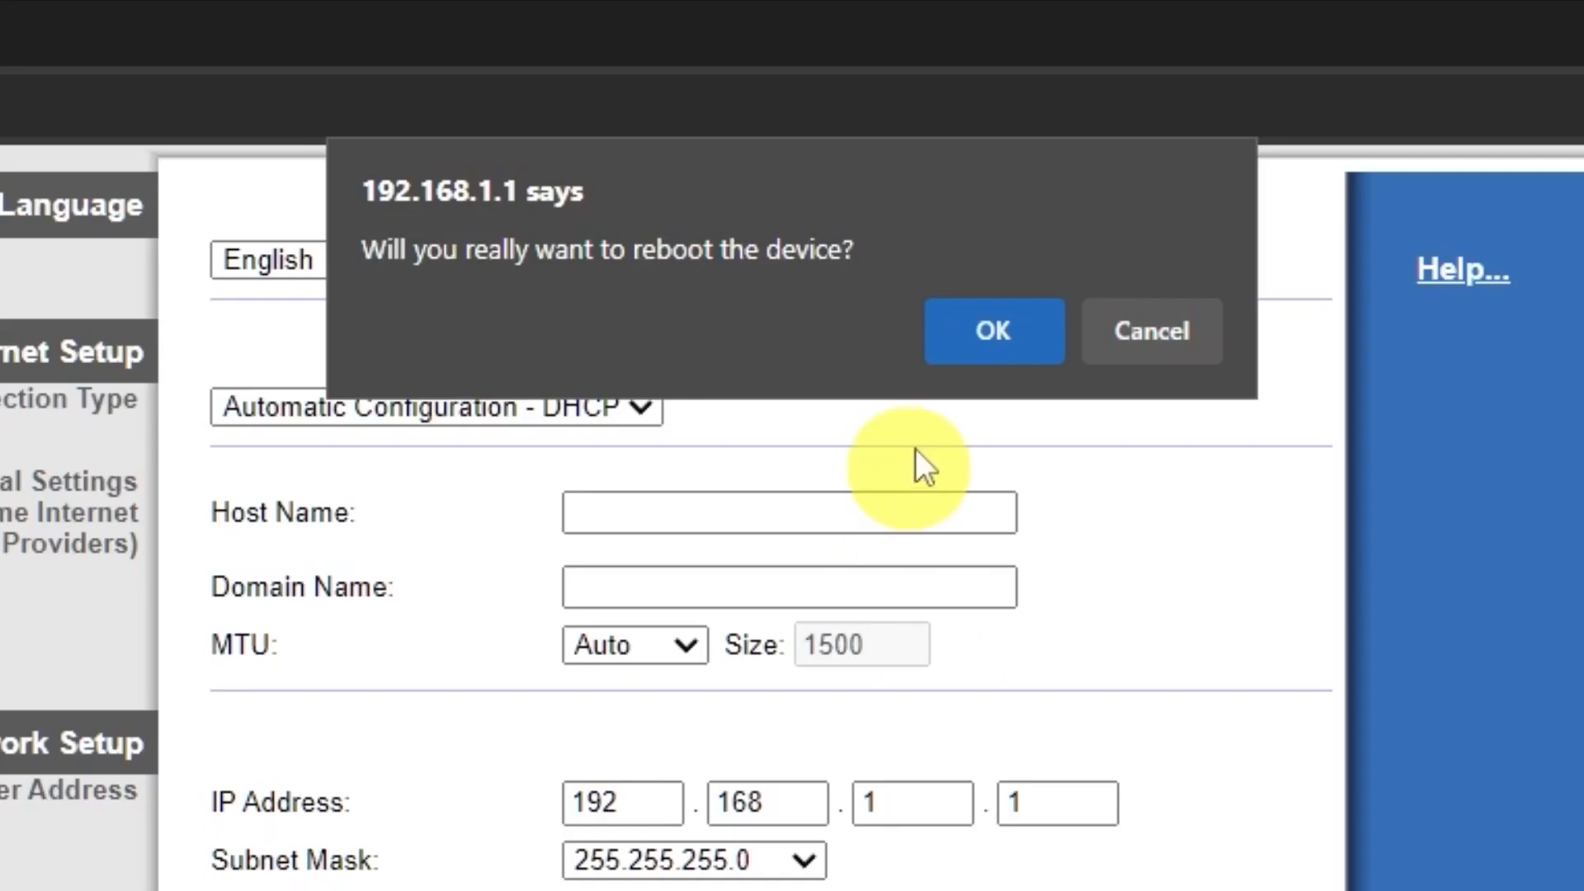
{"action": "left_click", "coordinate": [992, 334]}
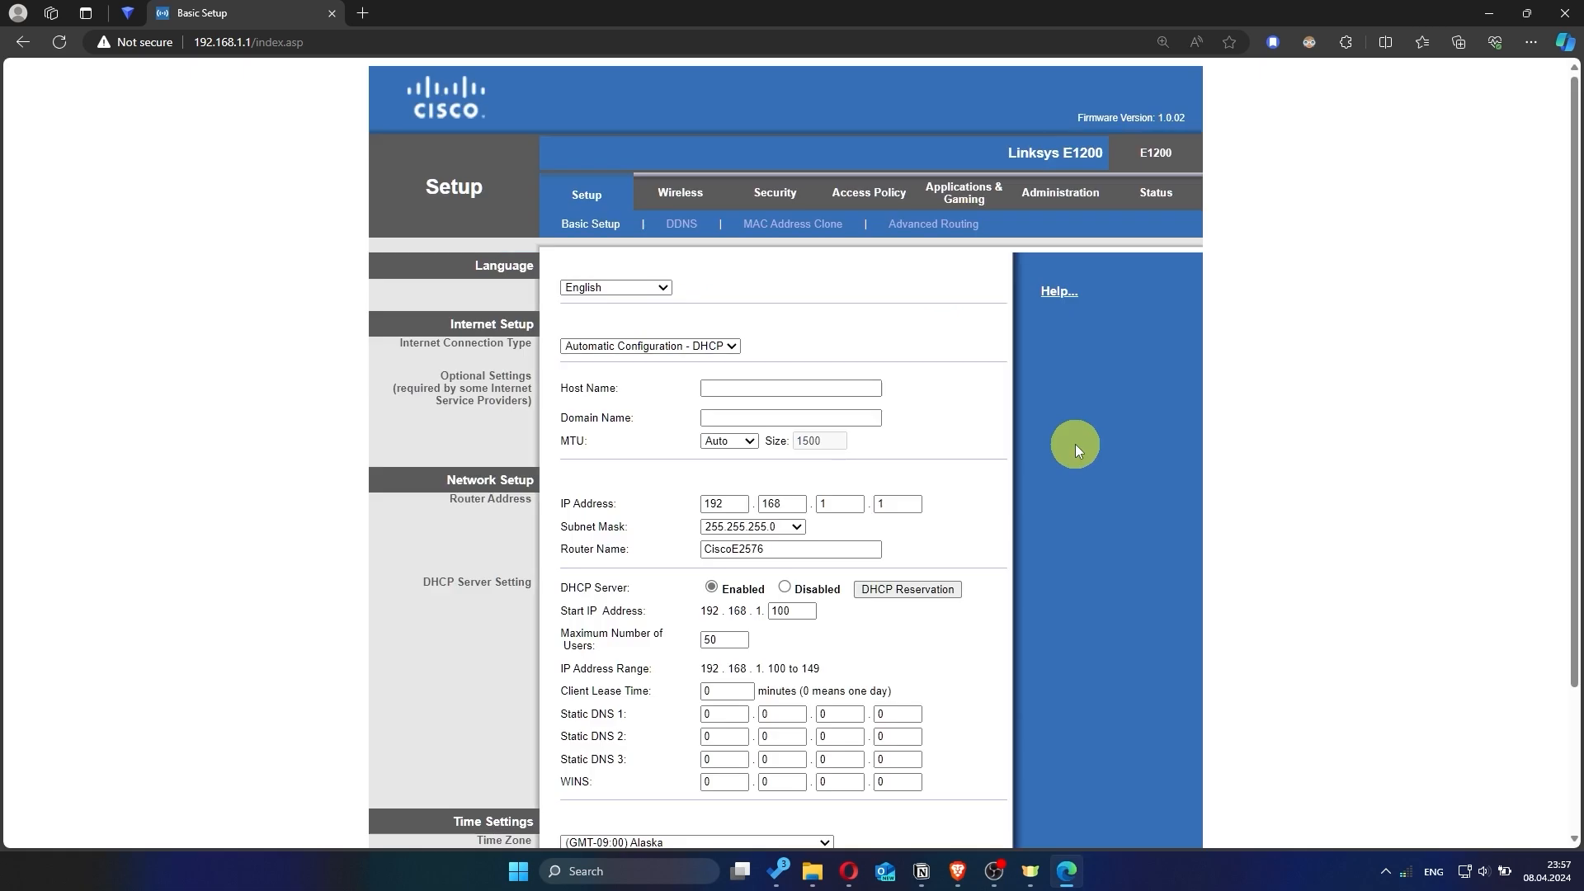
Test the internet connection by searching for "hhh" in a new browser tab, and close that tab.
{"action": "left_click", "coordinate": [364, 13]}
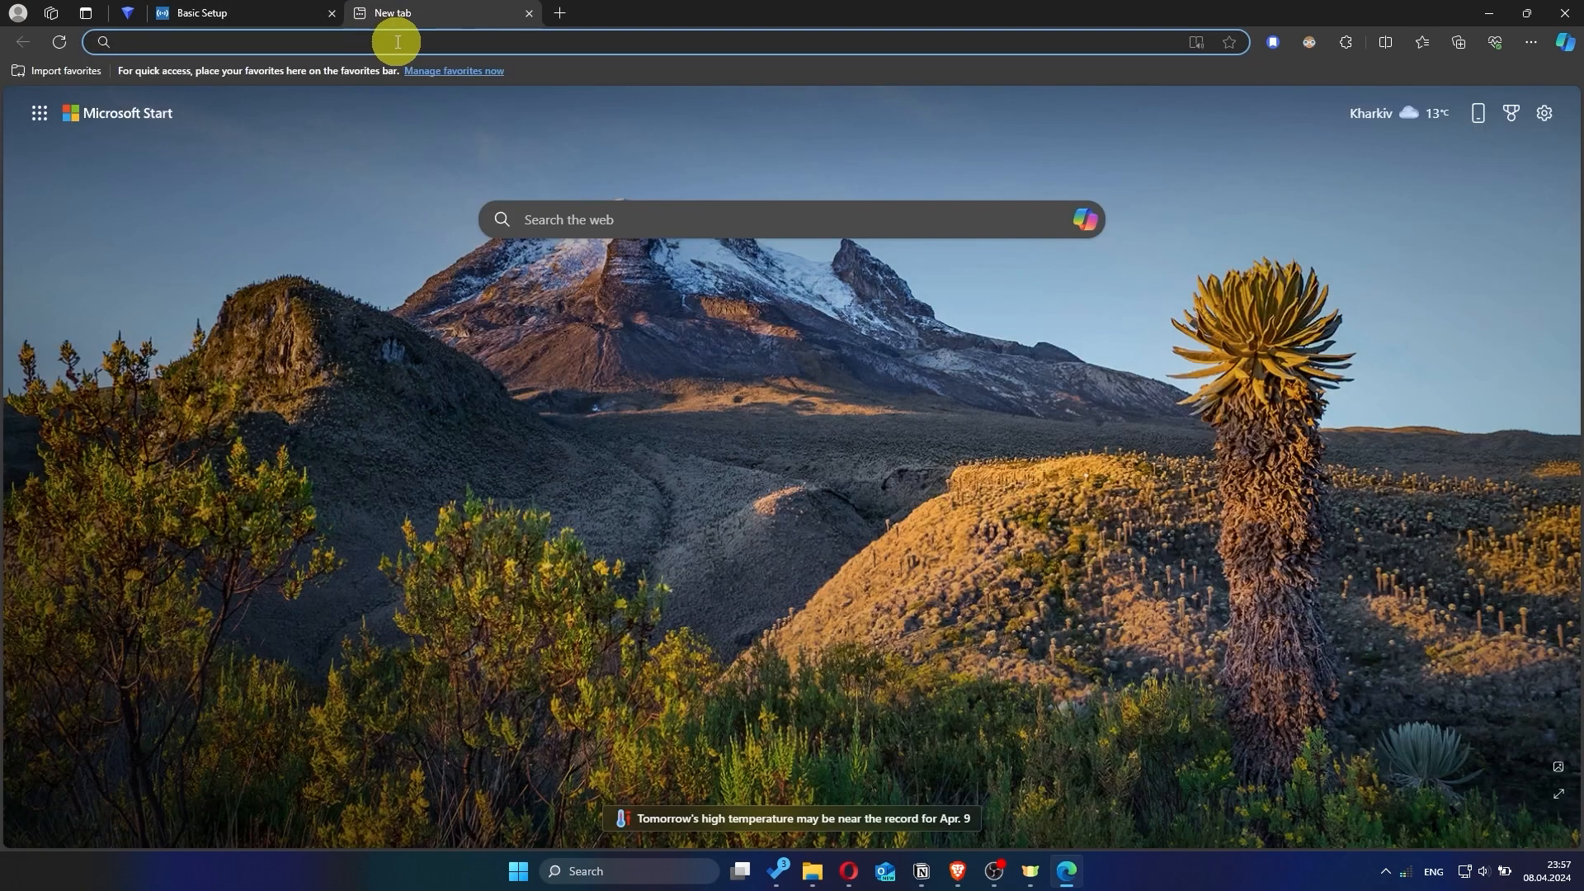
{"action": "type", "text": "hhh"}
{"action": "key", "text": "Return"}
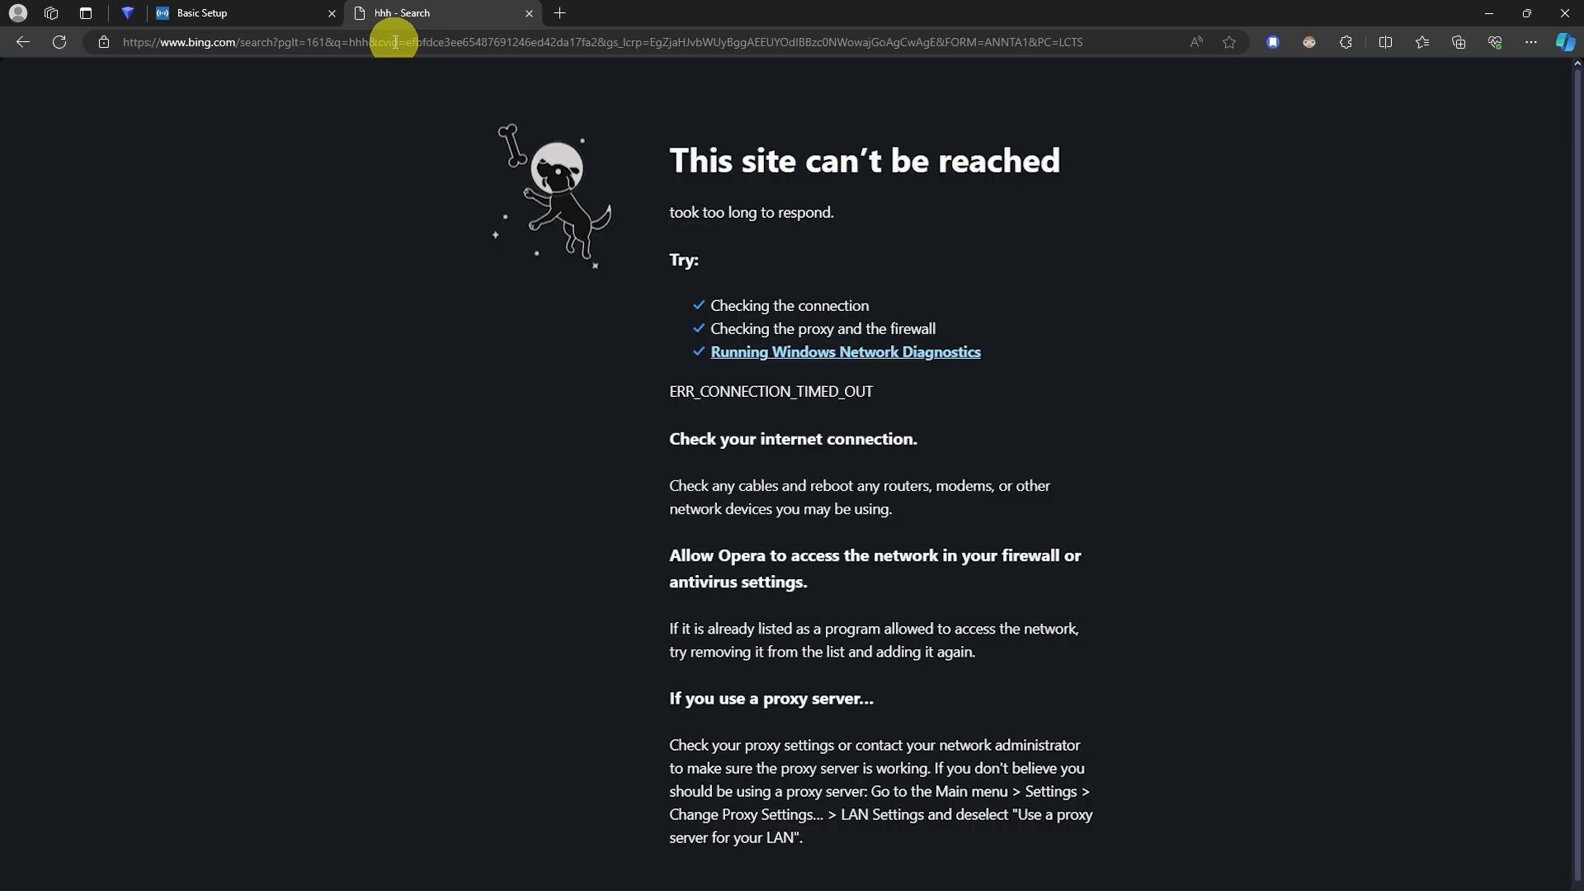
{"action": "left_click", "coordinate": [531, 14]}
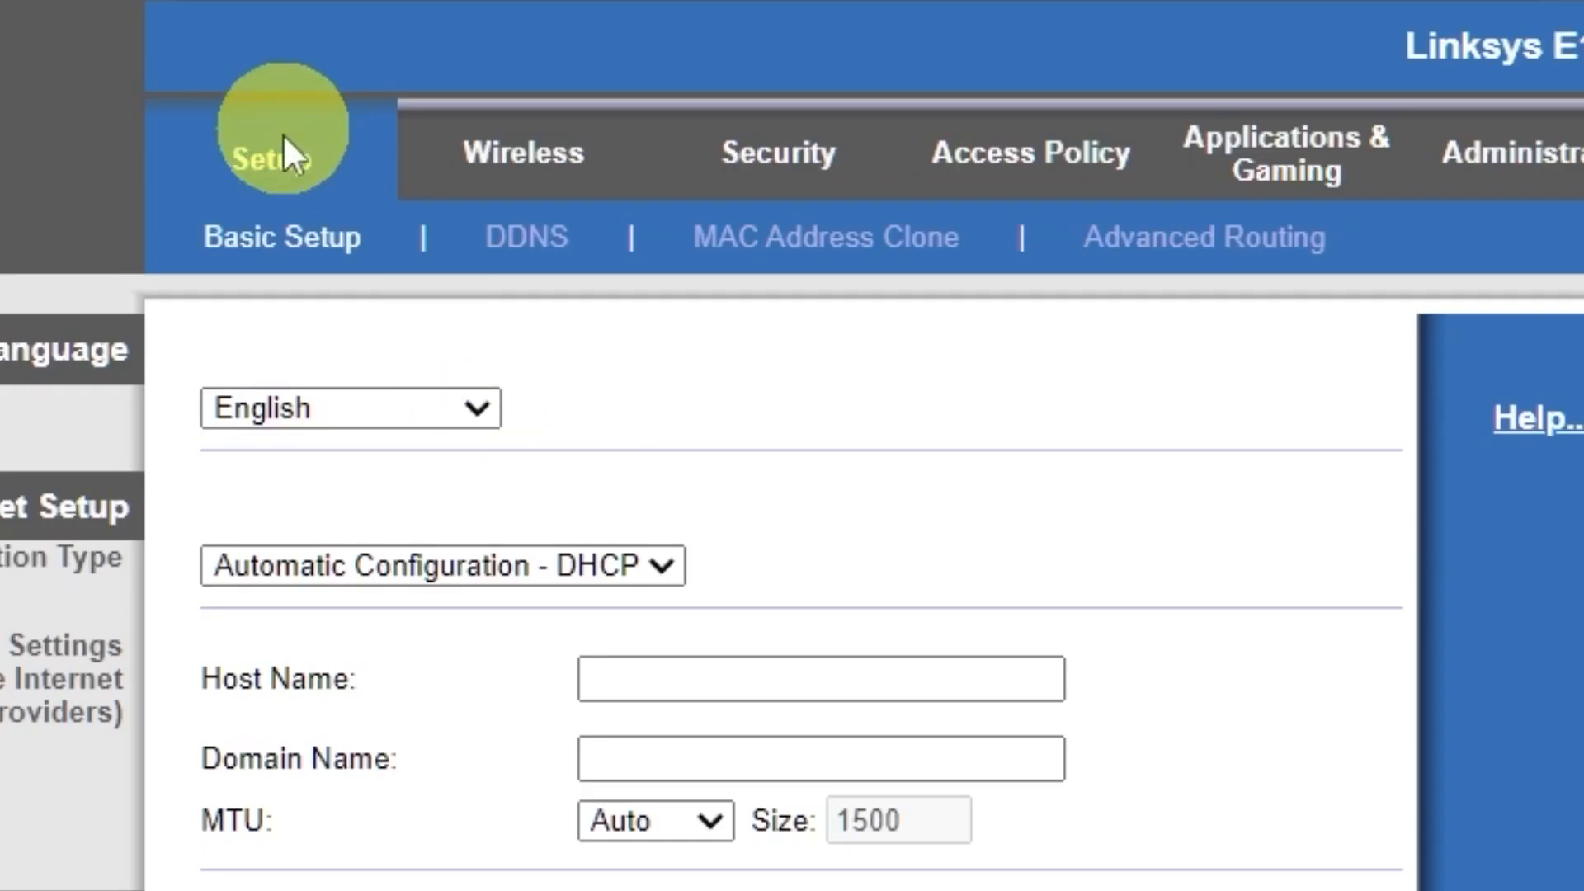
Enable MAC Address Clone, copy the PC's MAC address to the router, and save the settings.
{"action": "left_click", "coordinate": [590, 198]}
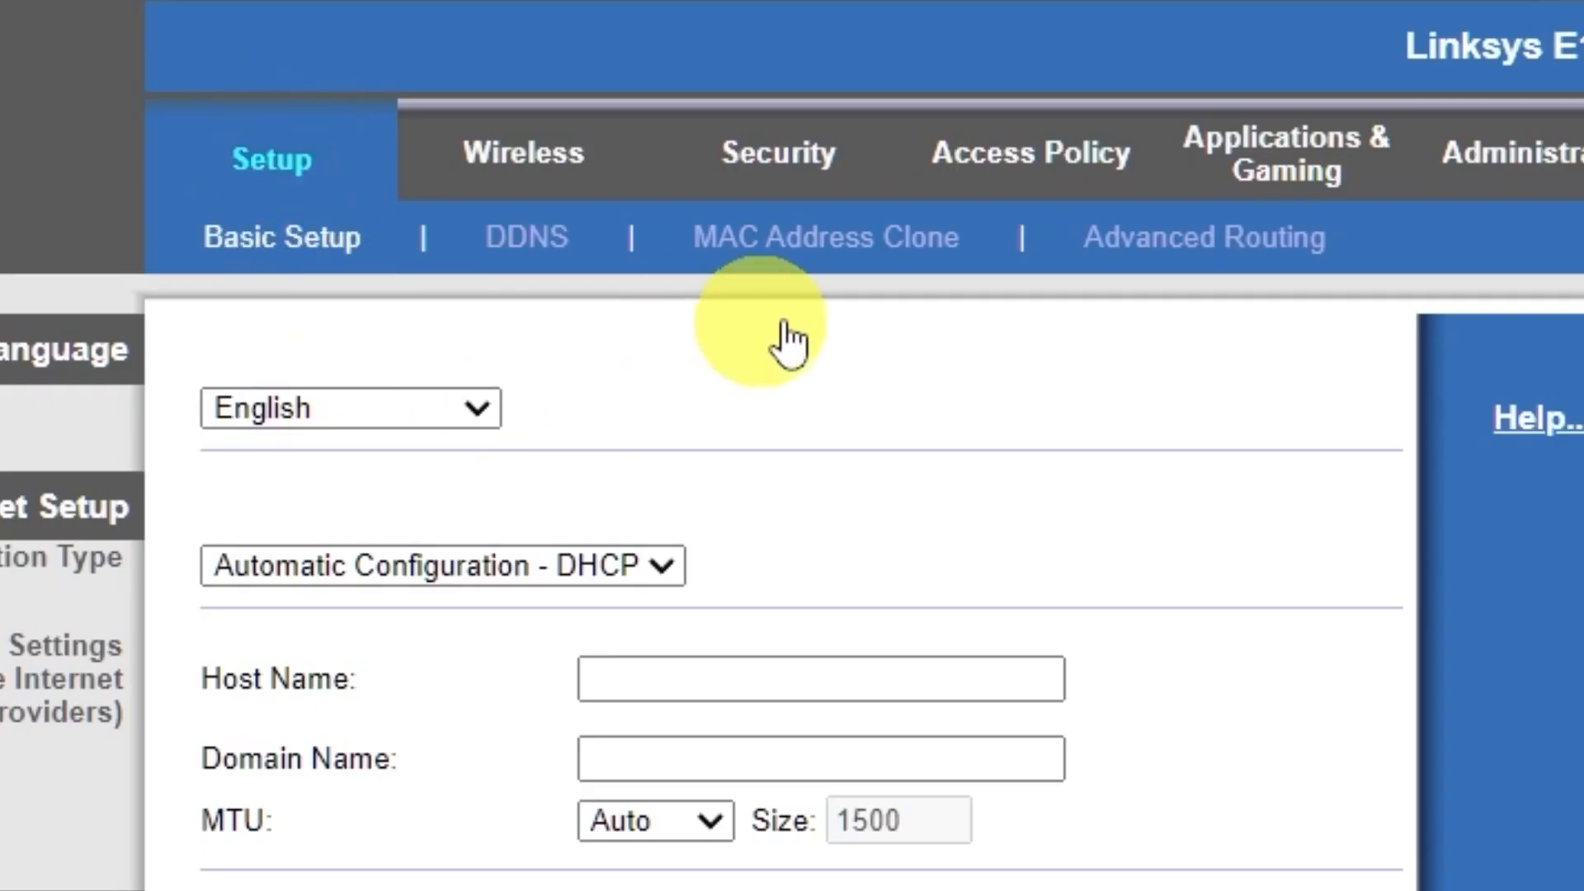
{"action": "left_click", "coordinate": [850, 262]}
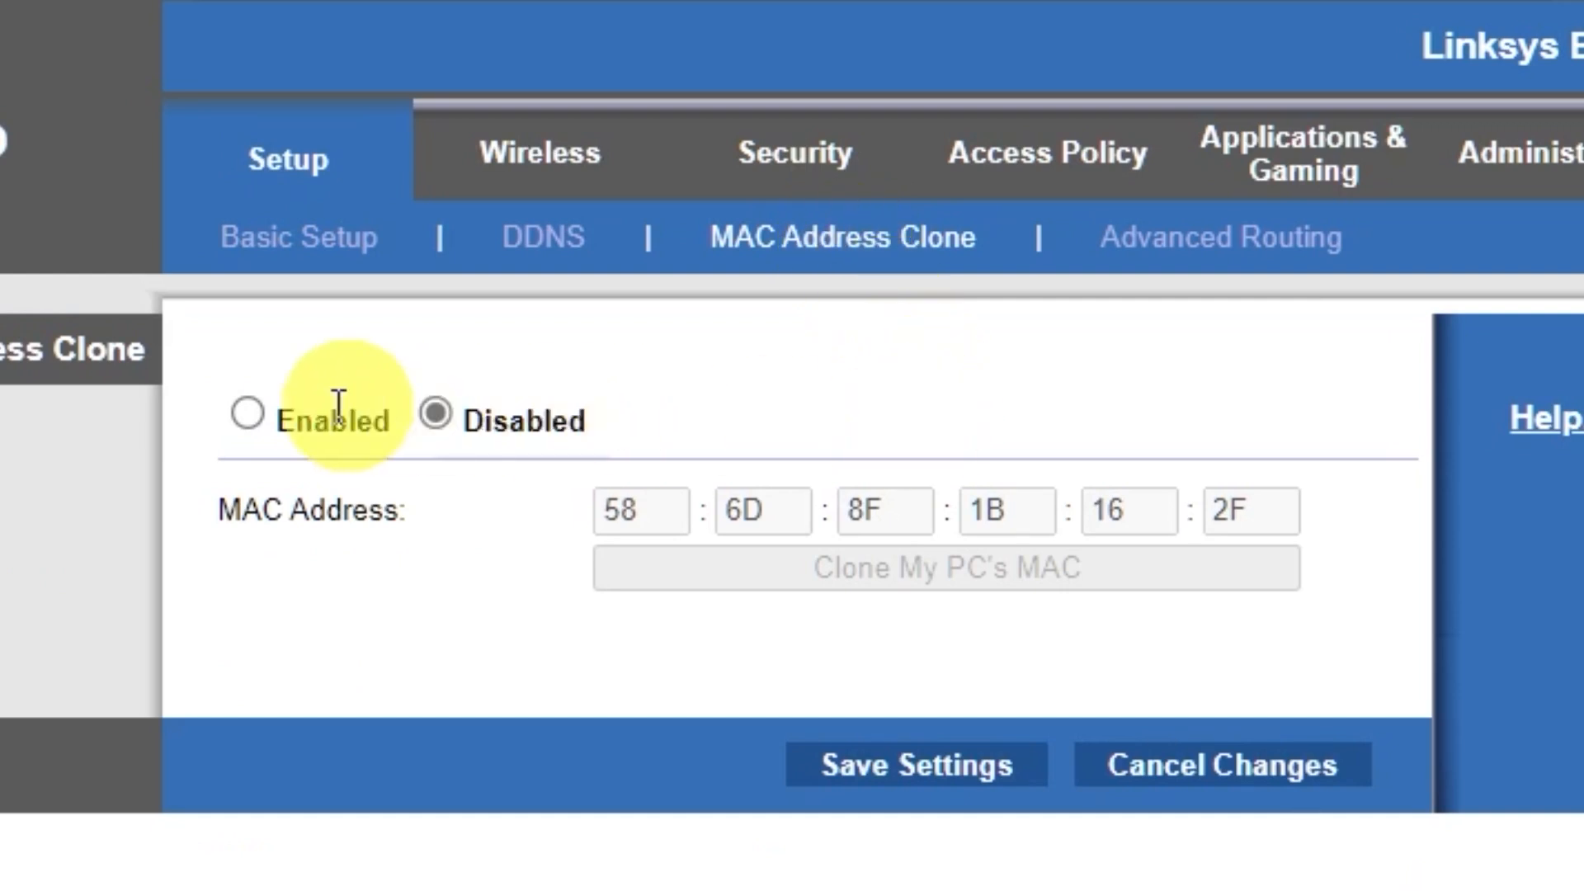
{"action": "left_click", "coordinate": [252, 410]}
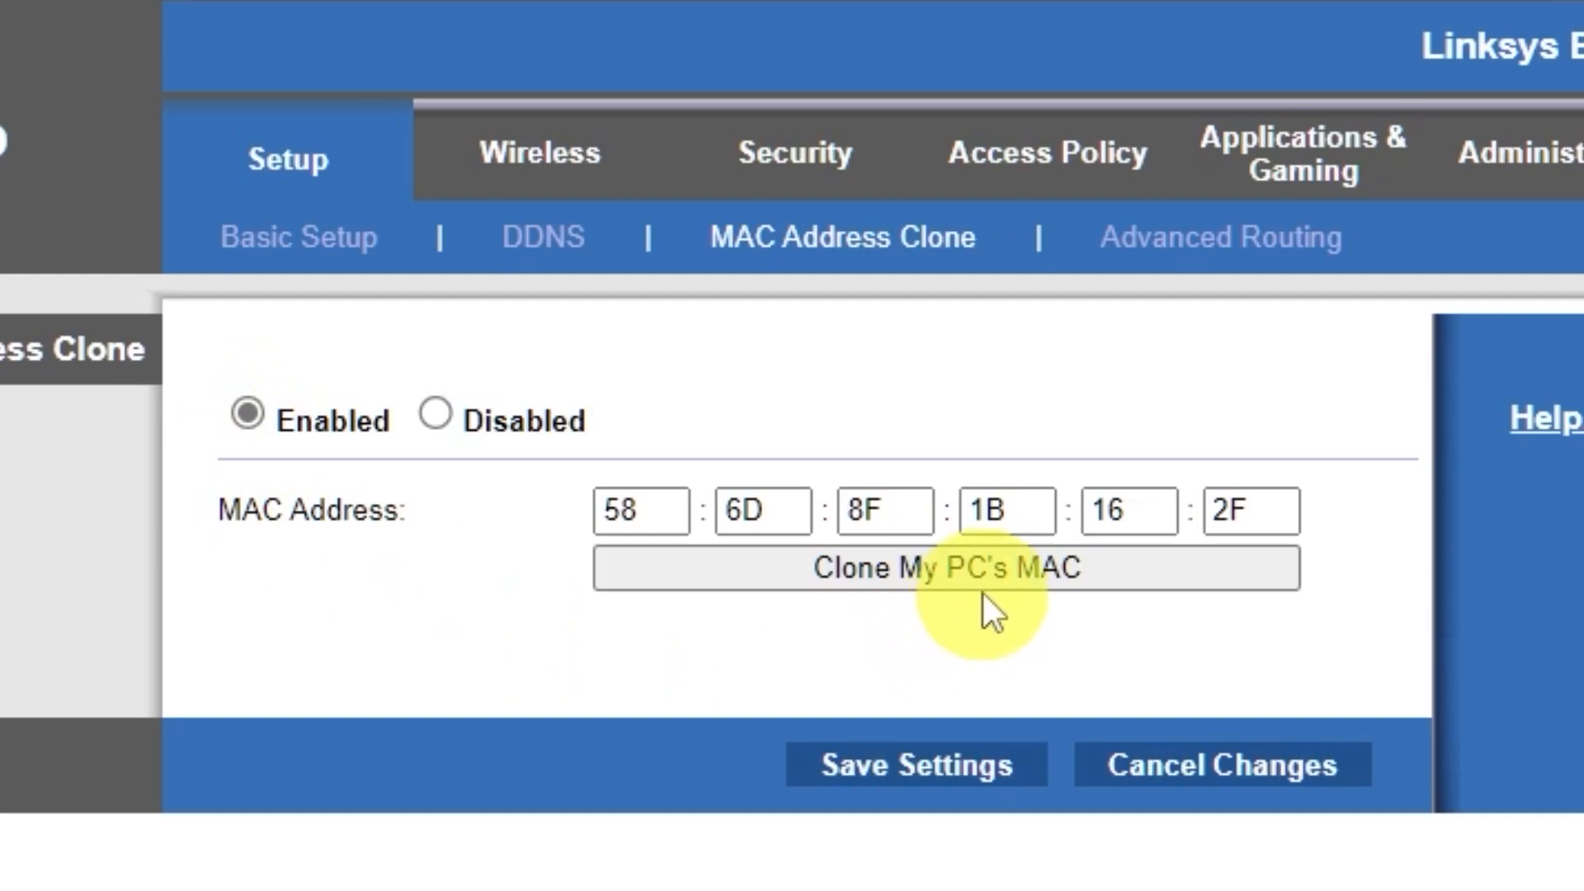
{"action": "left_click", "coordinate": [995, 571]}
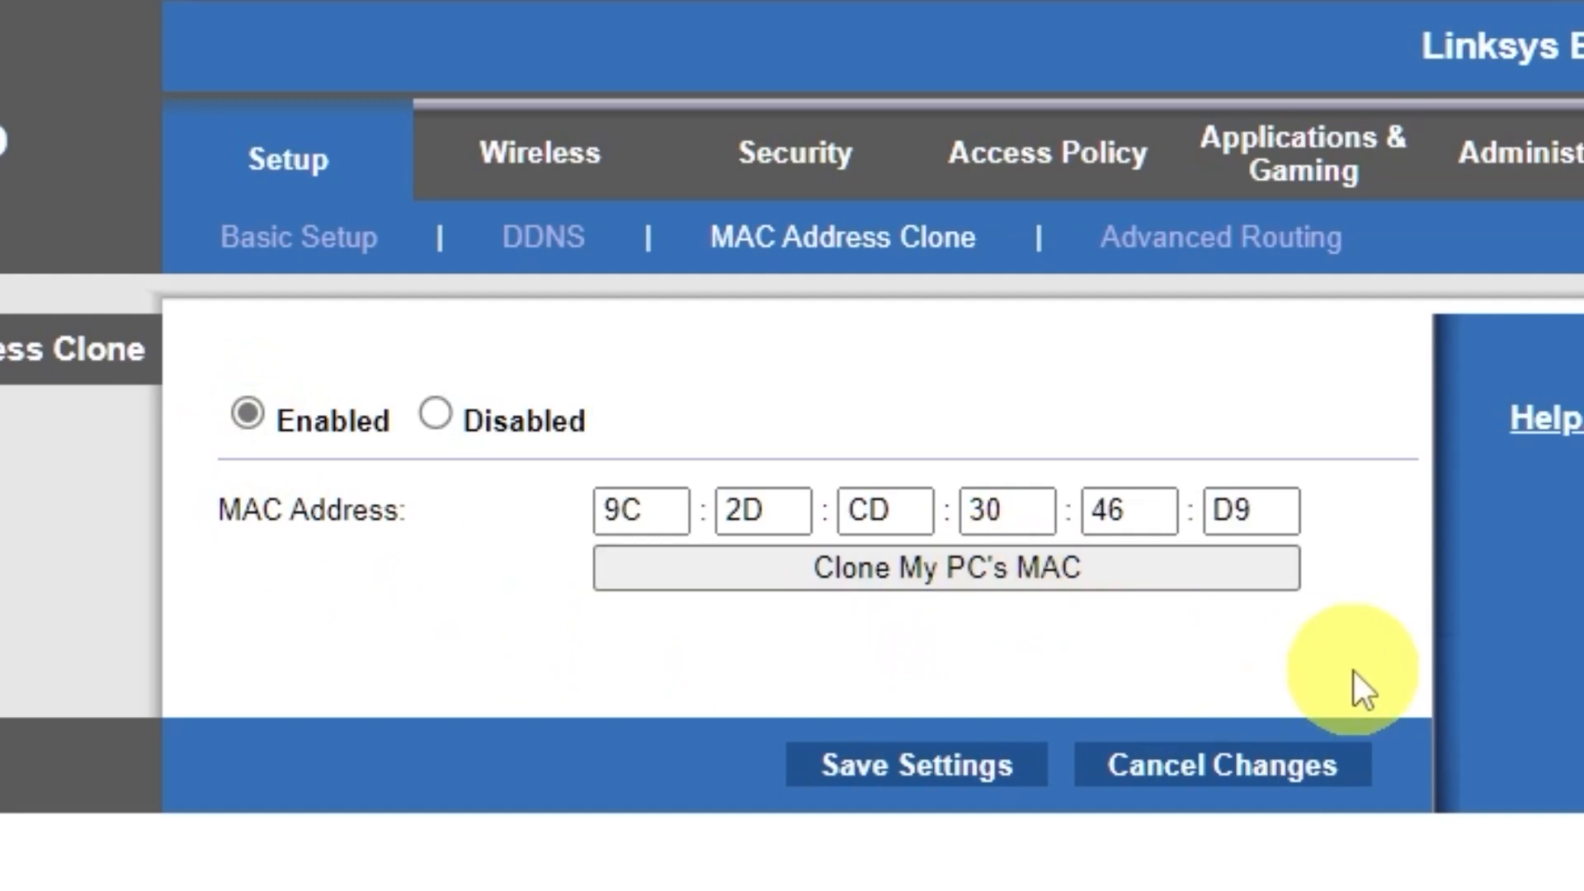
{"action": "left_click", "coordinate": [948, 754]}
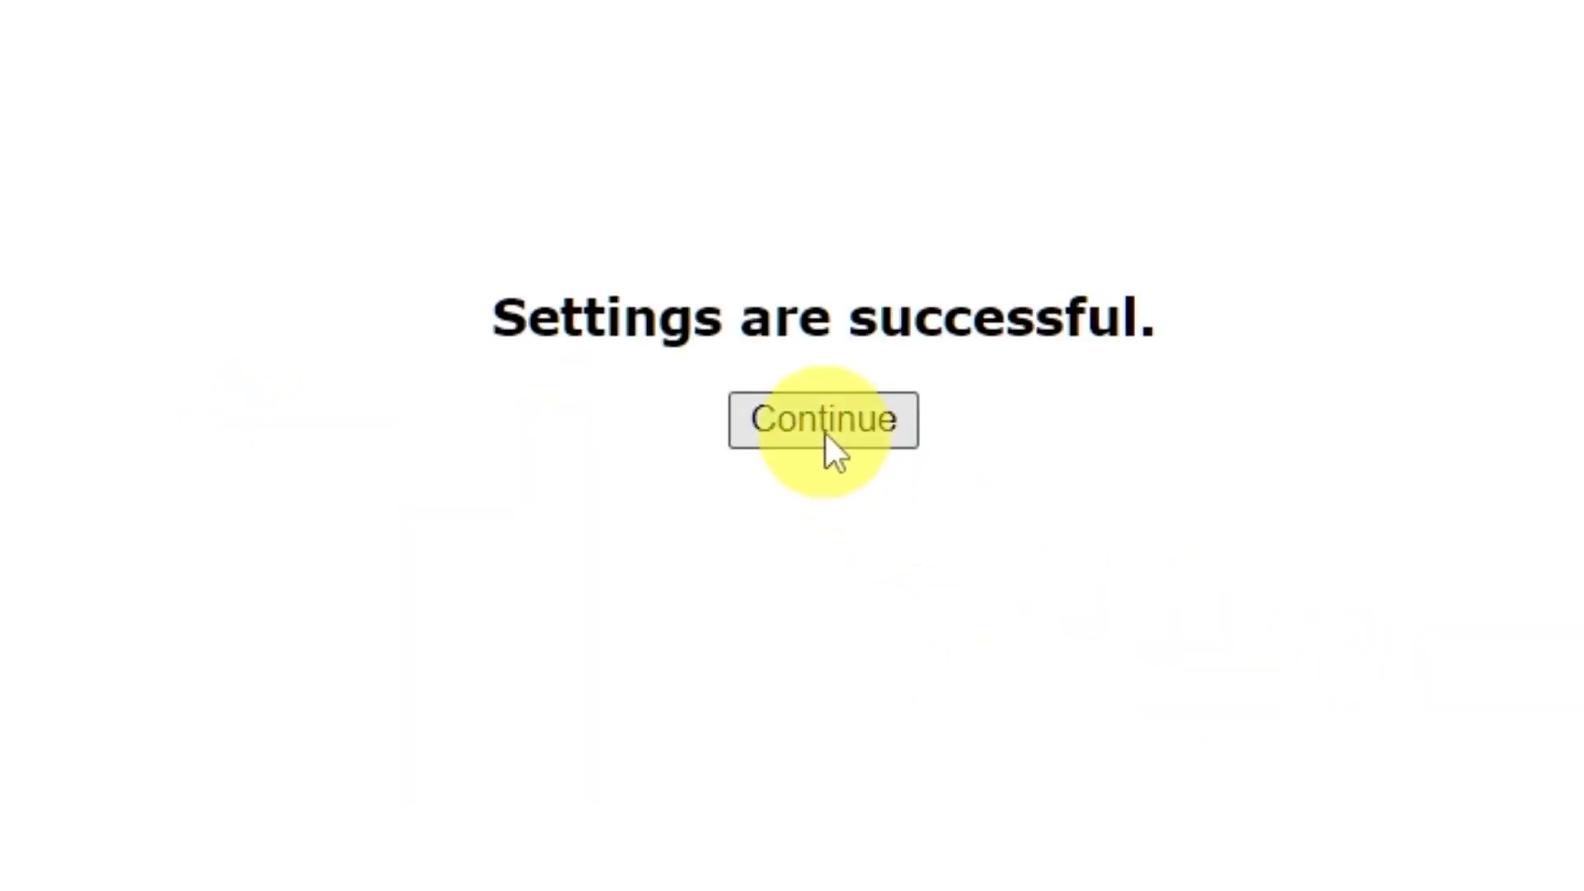
{"action": "left_click", "coordinate": [825, 427]}
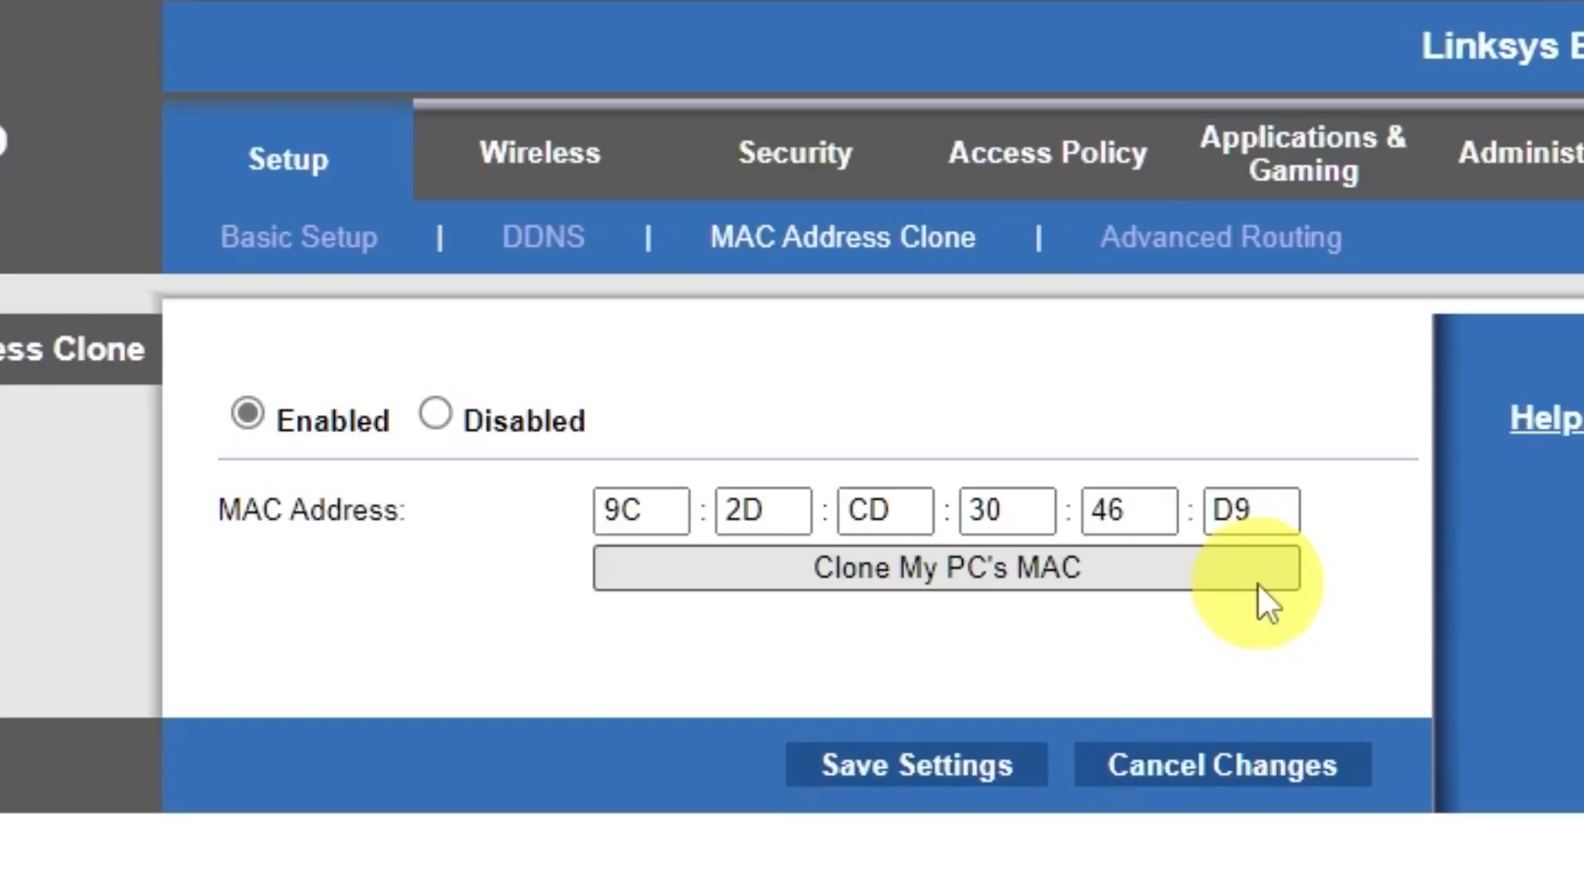
Return to Basic Setup and reboot the router to apply the cloned MAC address.
{"action": "left_click", "coordinate": [272, 169]}
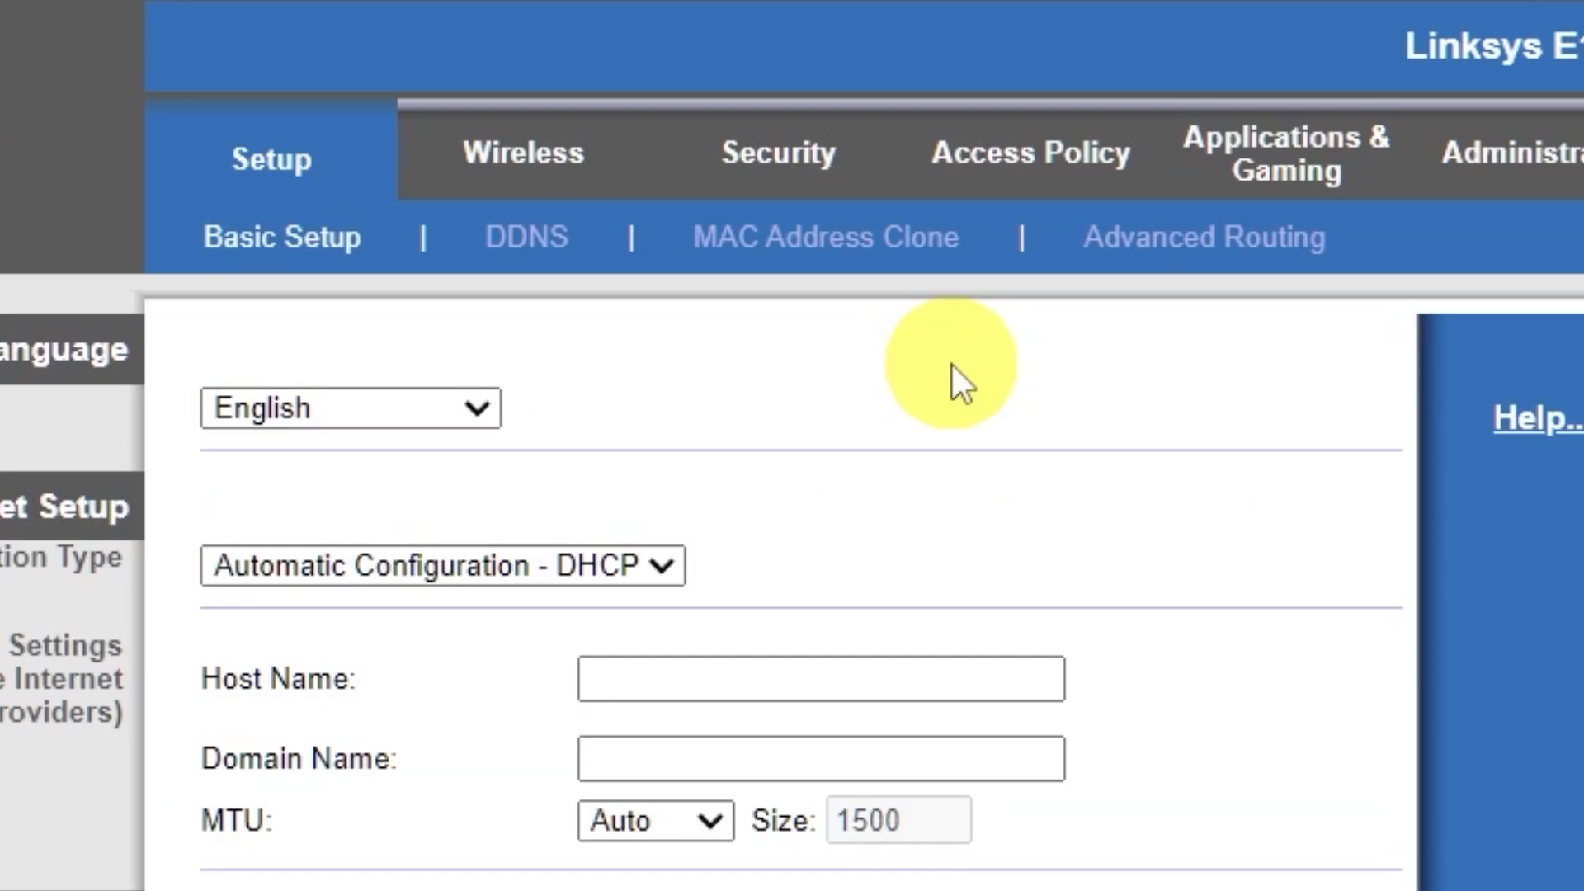
{"action": "scroll", "coordinate": [492, 731], "scroll_direction": "down", "scroll_amount": 10}
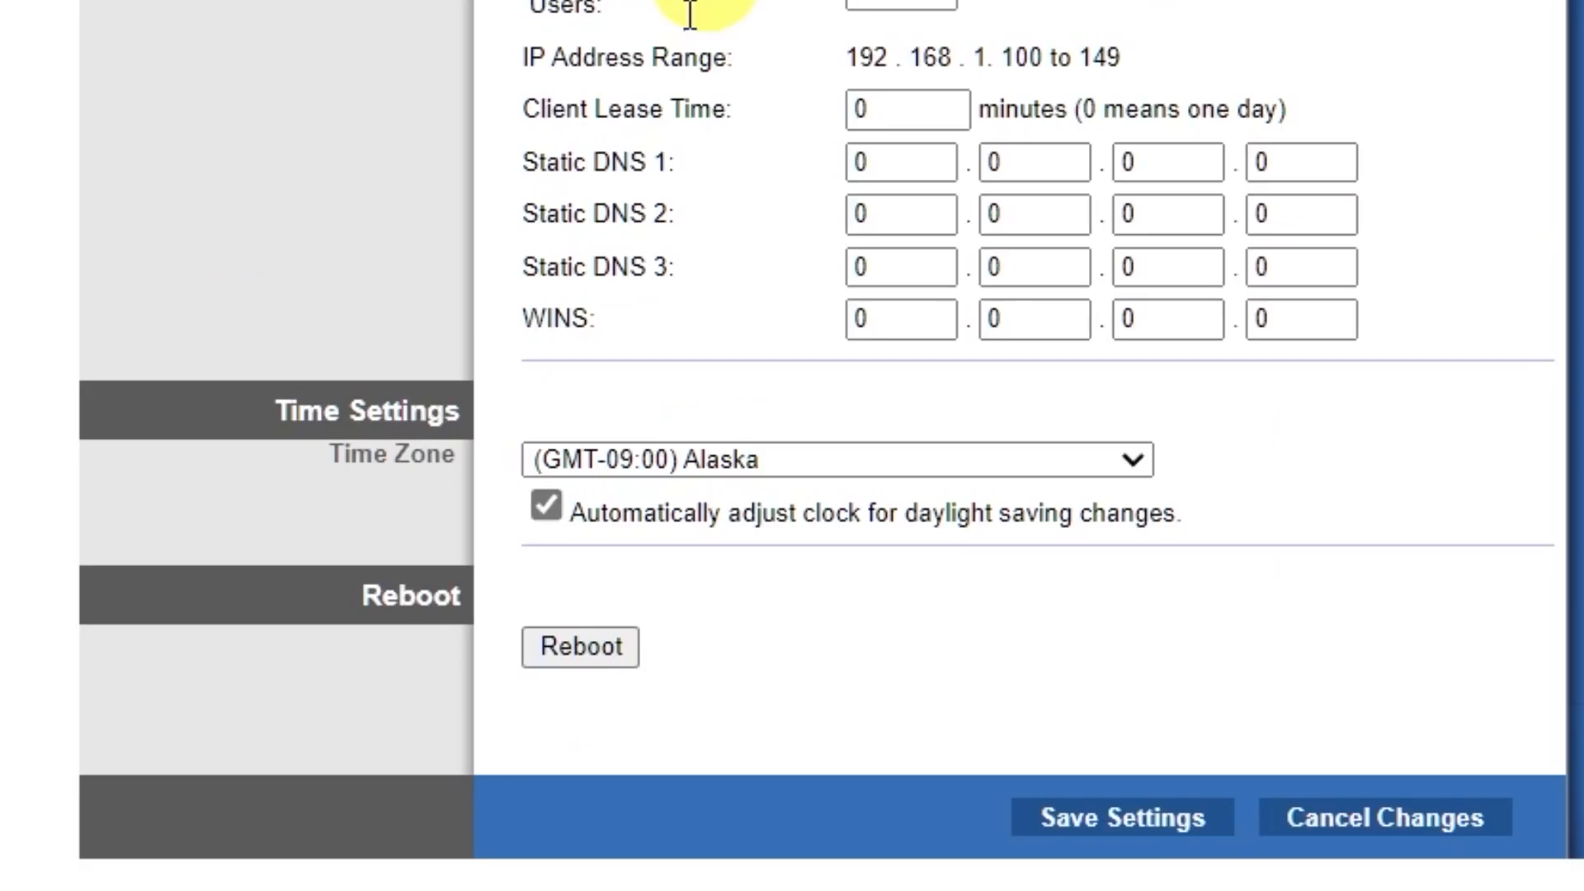
{"action": "left_click", "coordinate": [582, 651]}
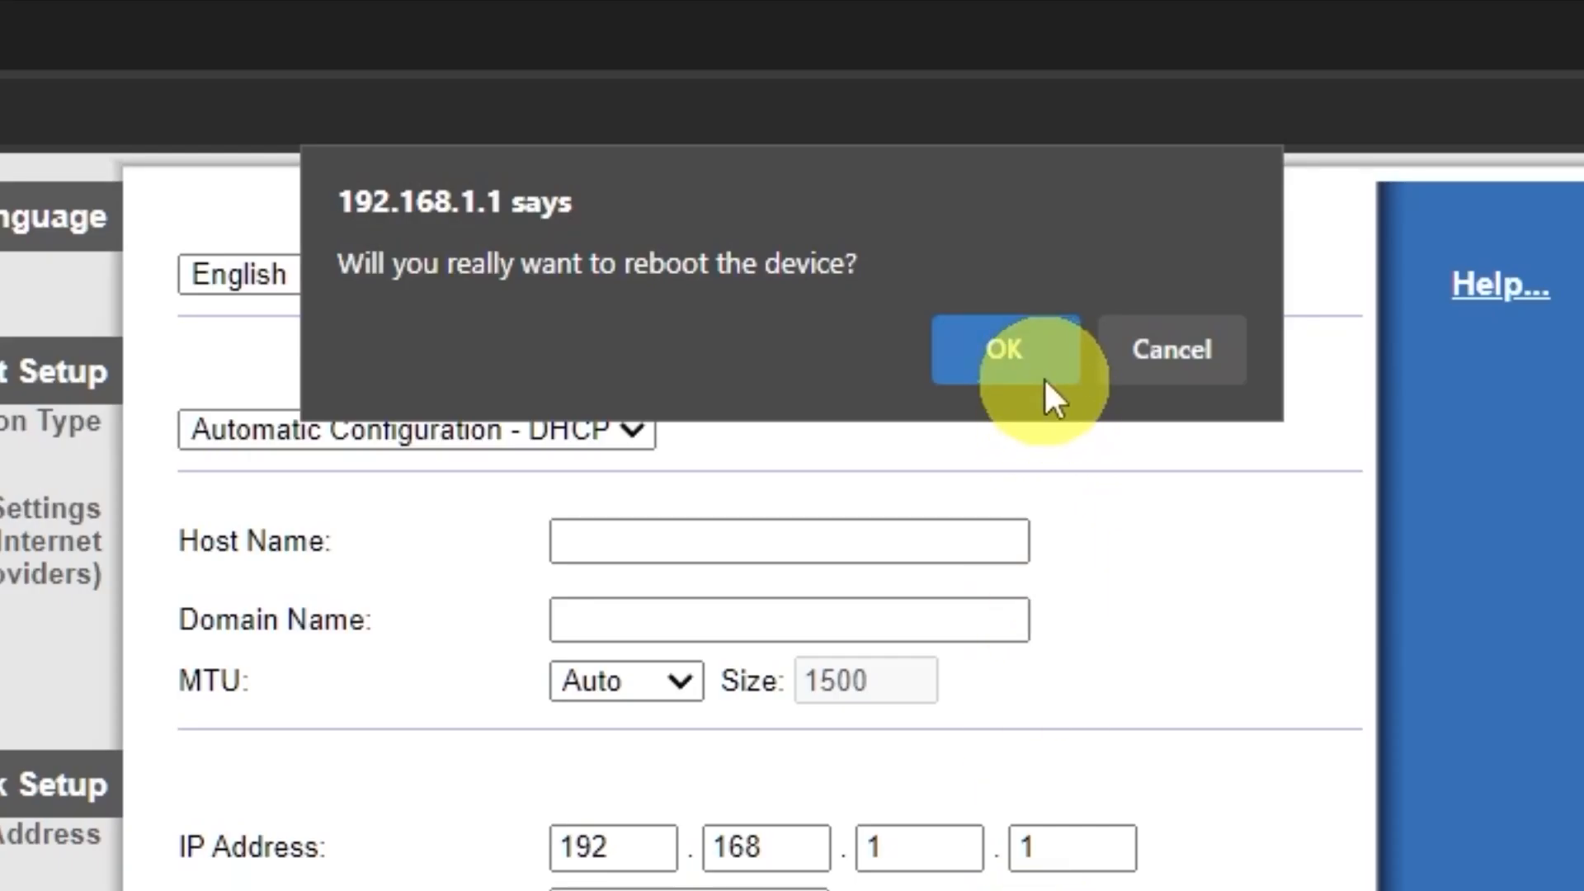
{"action": "left_click", "coordinate": [1043, 370]}
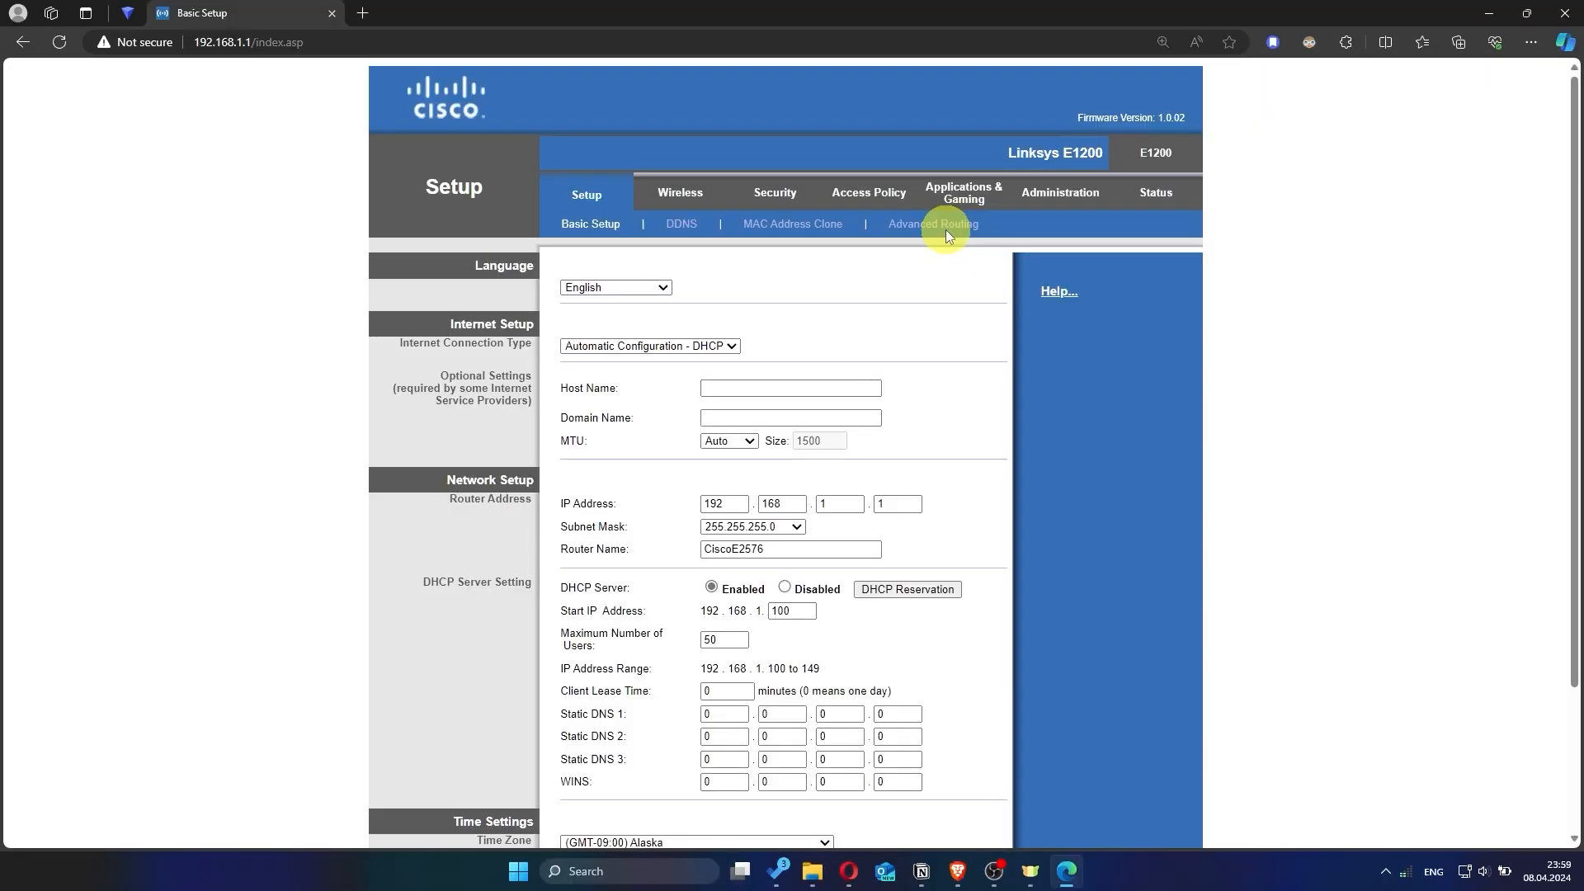
Retest internet access with a web search for "hhh" in a new tab, and close the tab.
{"action": "left_click", "coordinate": [362, 13]}
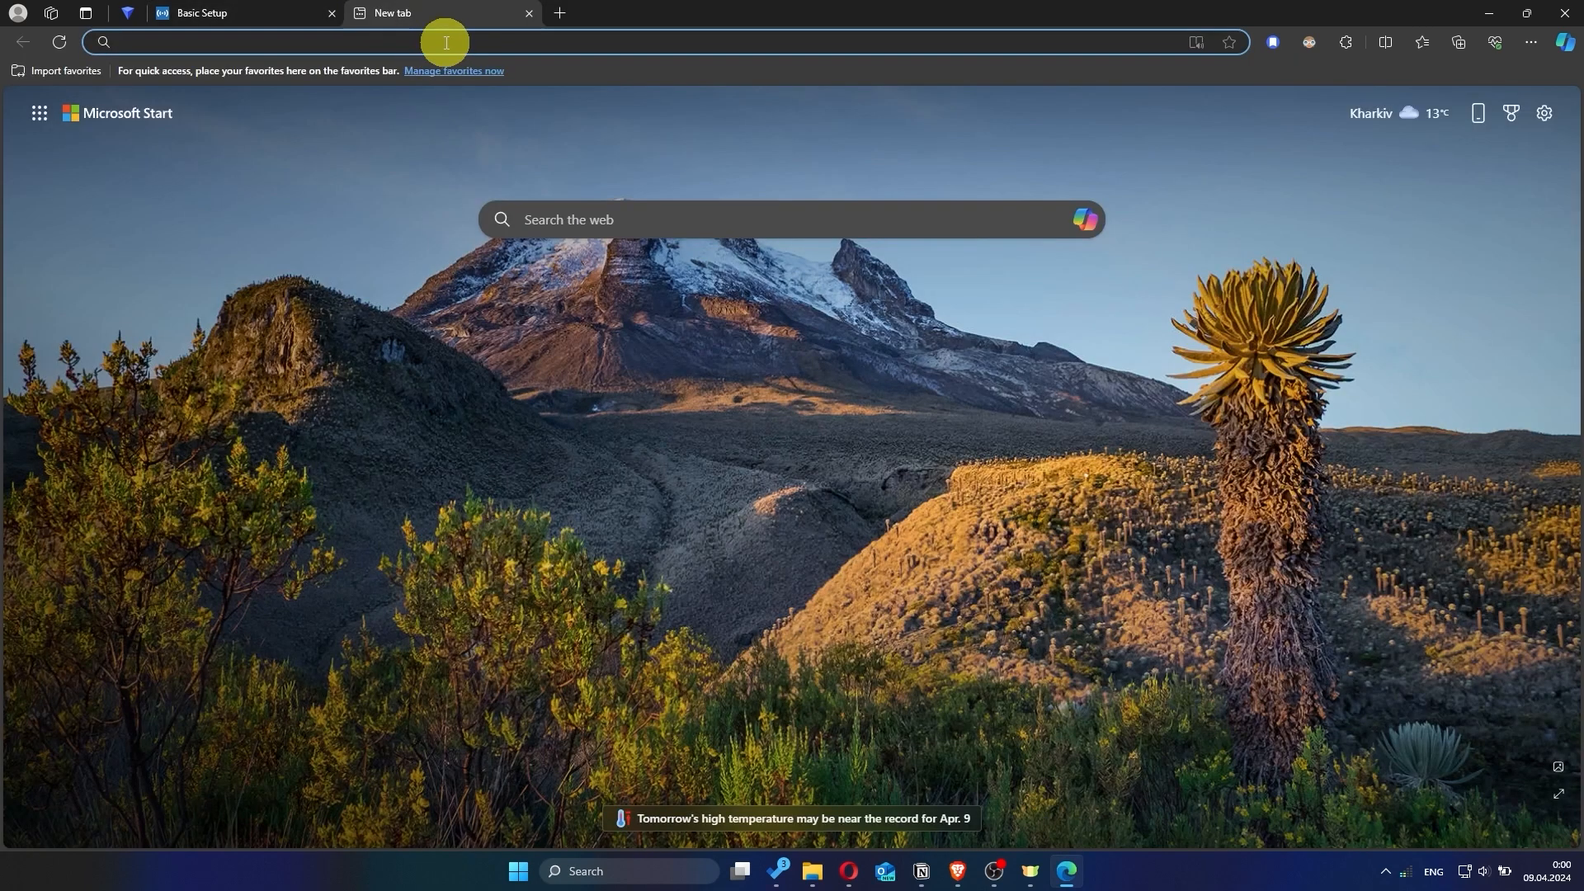
{"action": "type", "text": "hhh"}
{"action": "key", "text": "Return"}
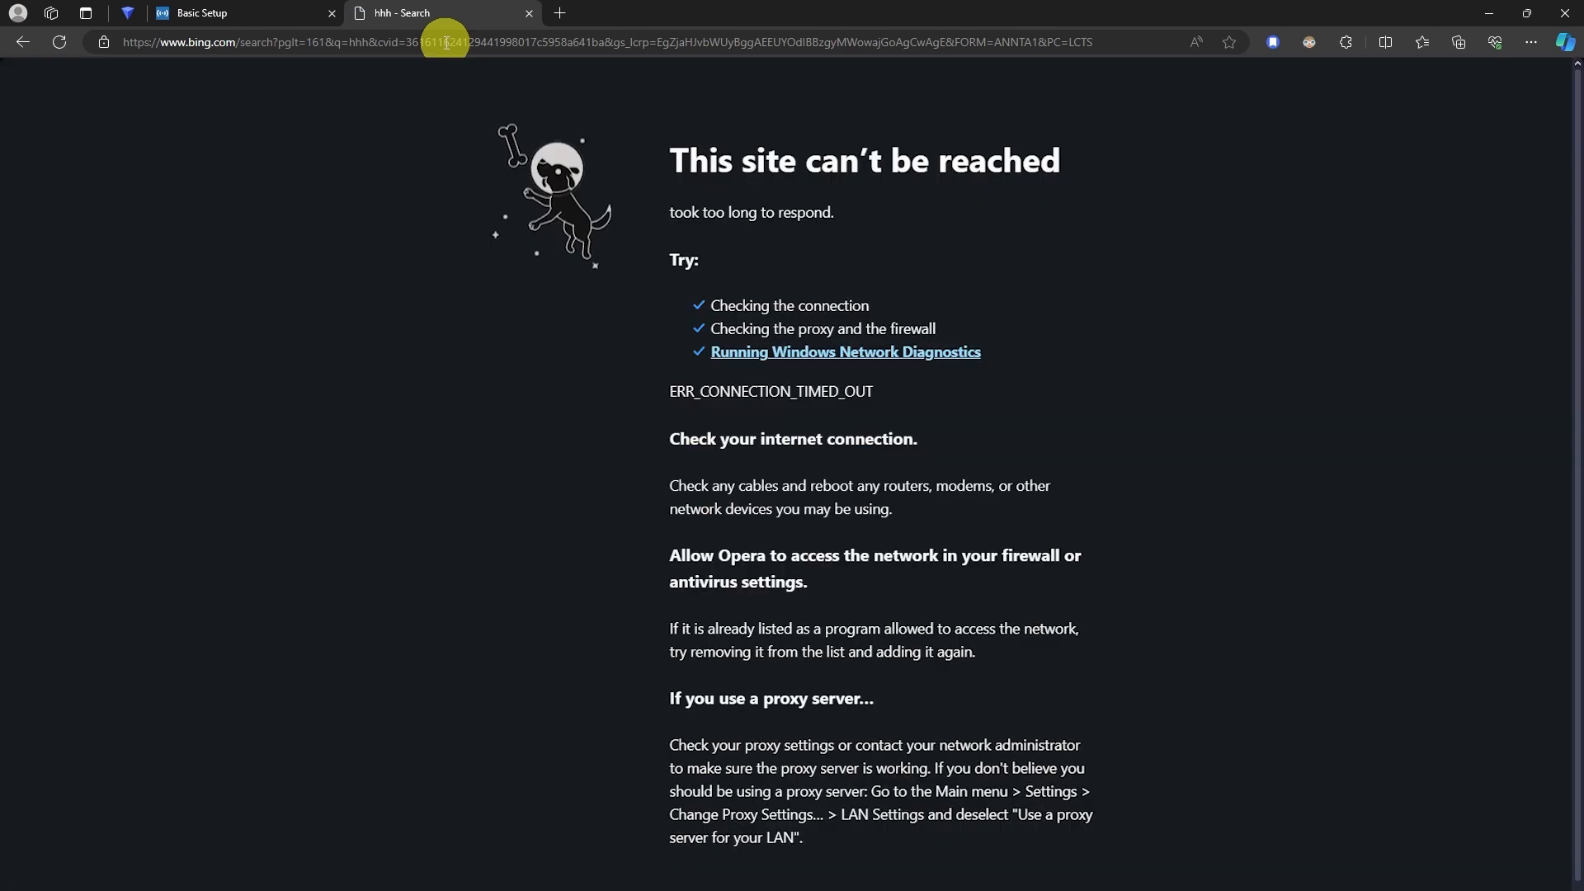
{"action": "left_click", "coordinate": [528, 13]}
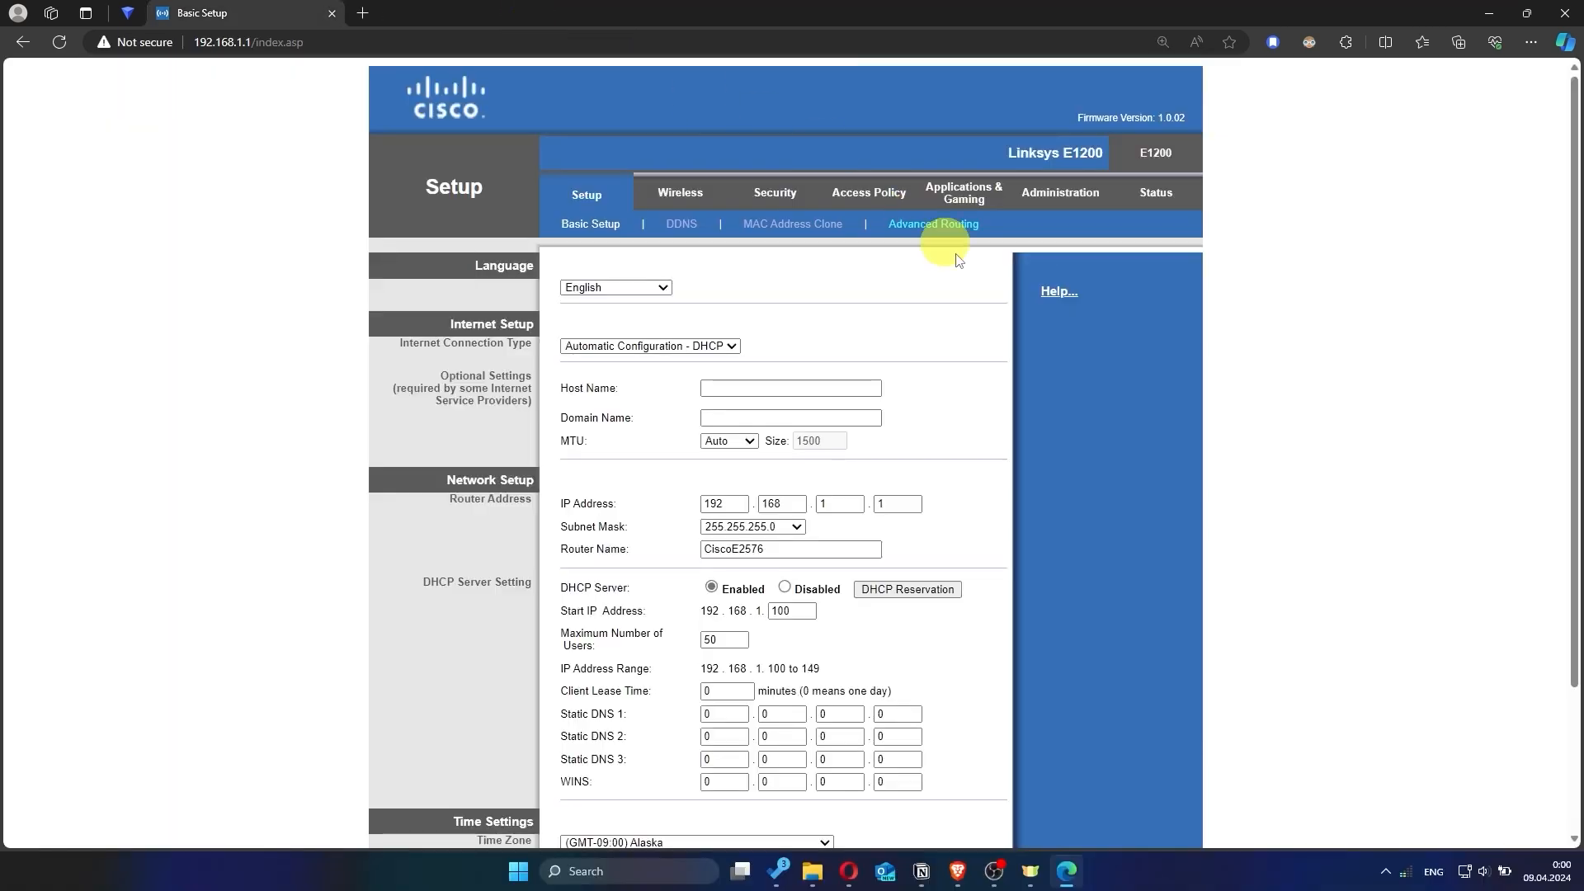